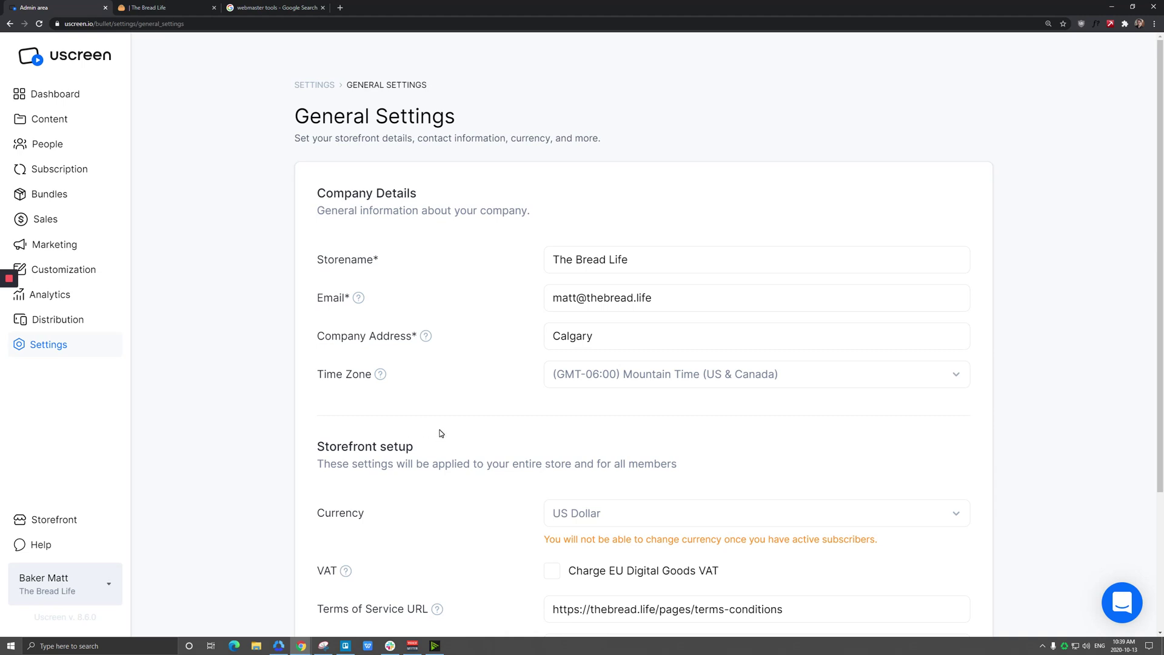
# Open the home page's SEO Settings block in the theme editor.
pyautogui.click(653, 254)
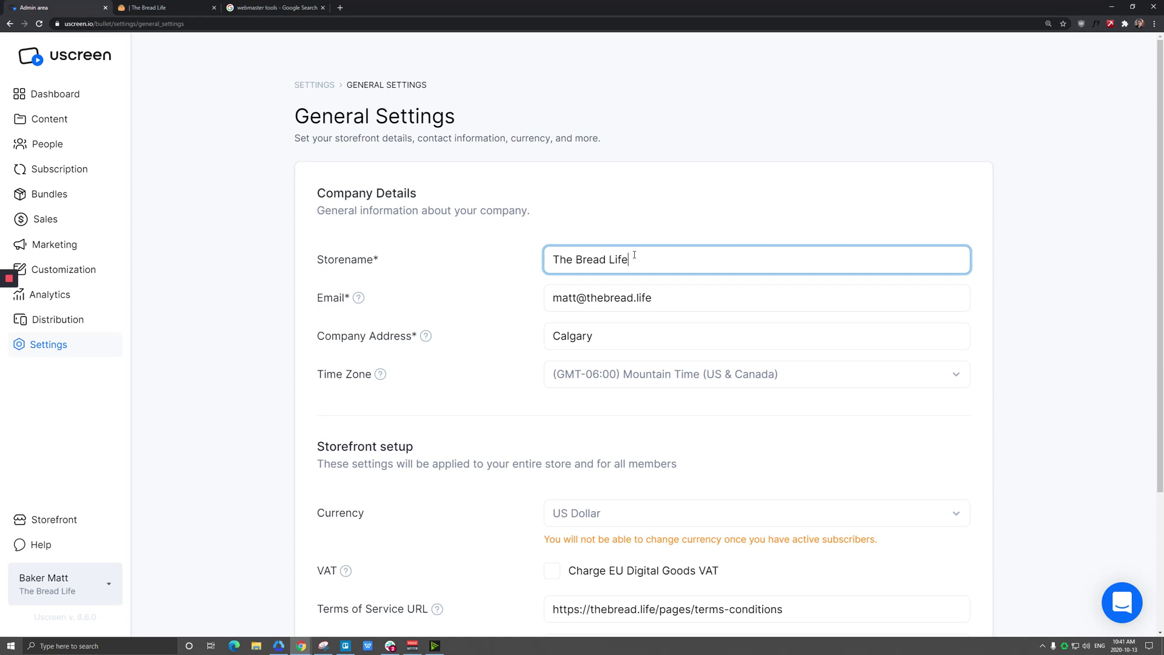
pyautogui.click(79, 269)
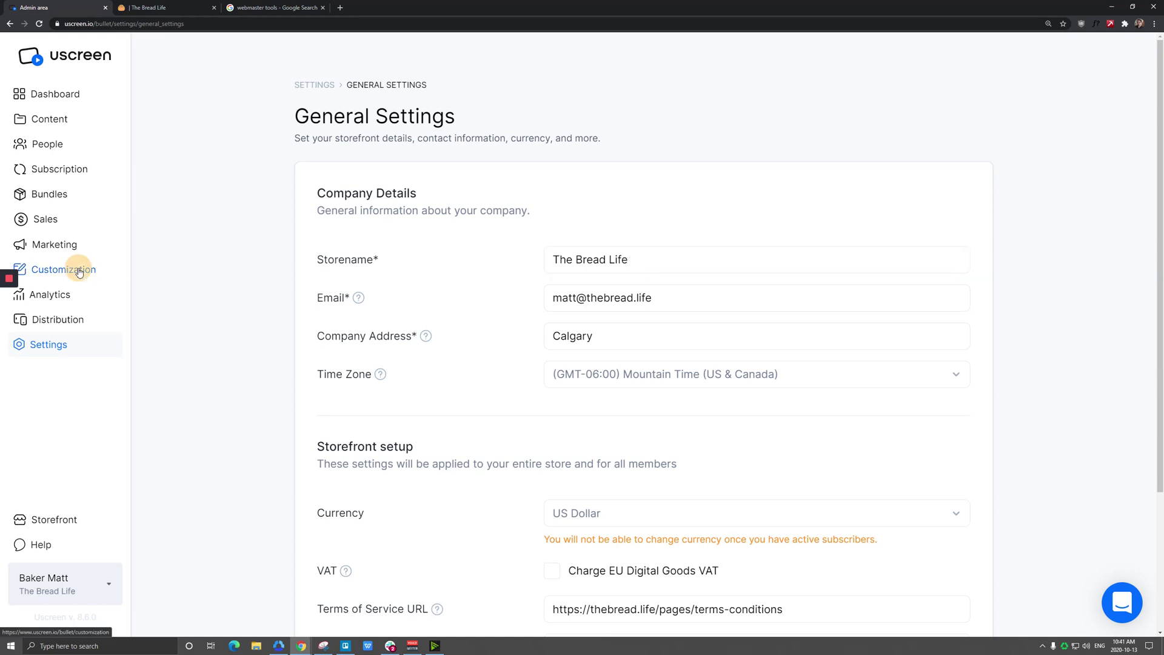
pyautogui.click(847, 294)
pyautogui.click(726, 338)
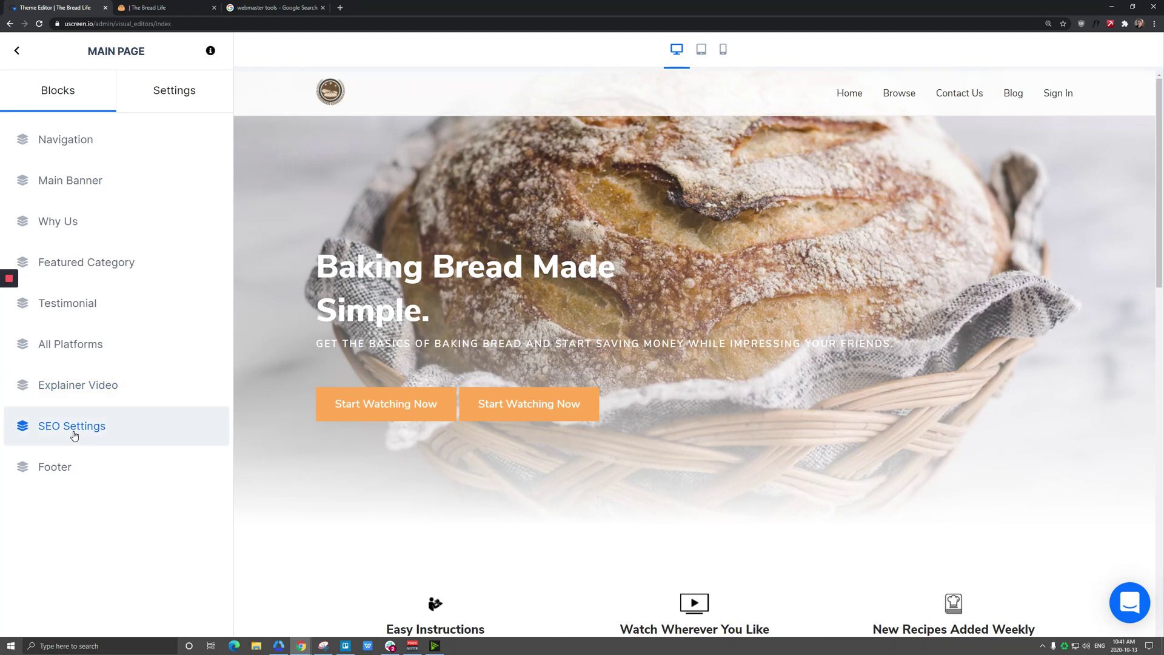
pyautogui.click(74, 435)
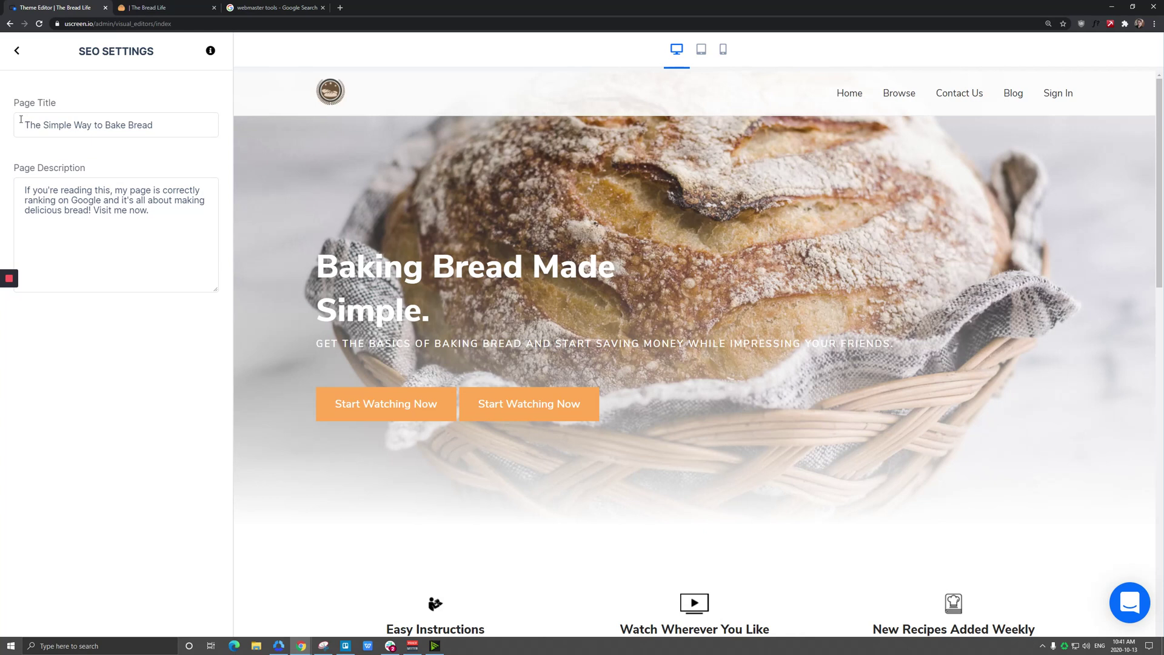
# Append '| The Bread life' to the home page title, remove it, and back out unsaved.
pyautogui.click(173, 128)
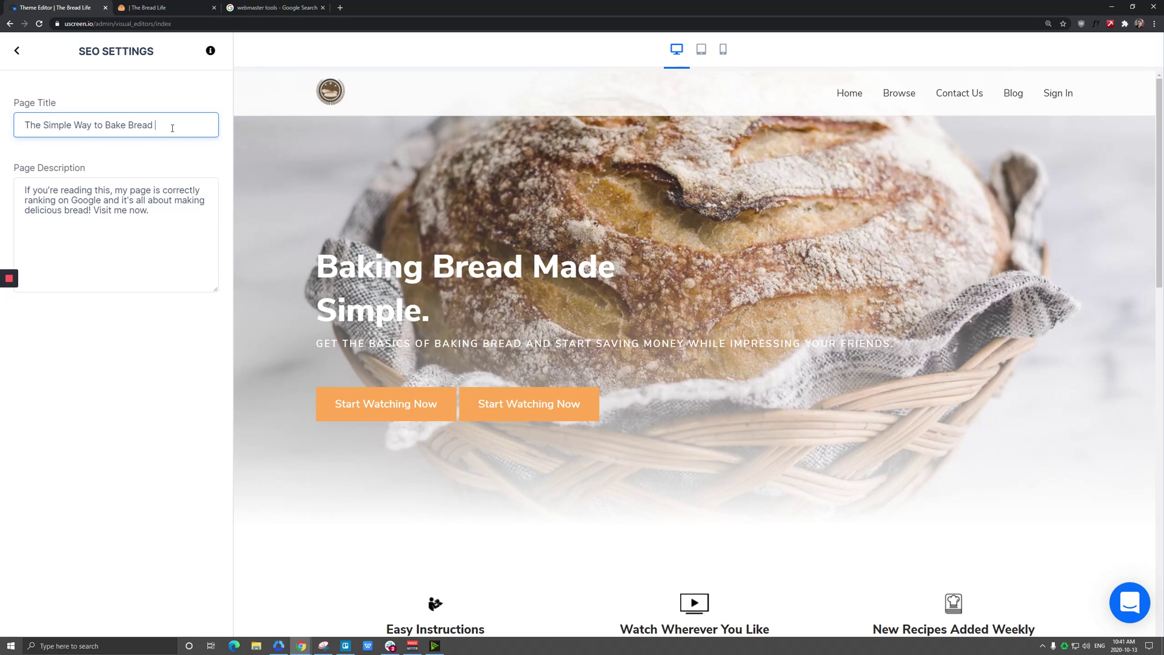
pyautogui.write('|')
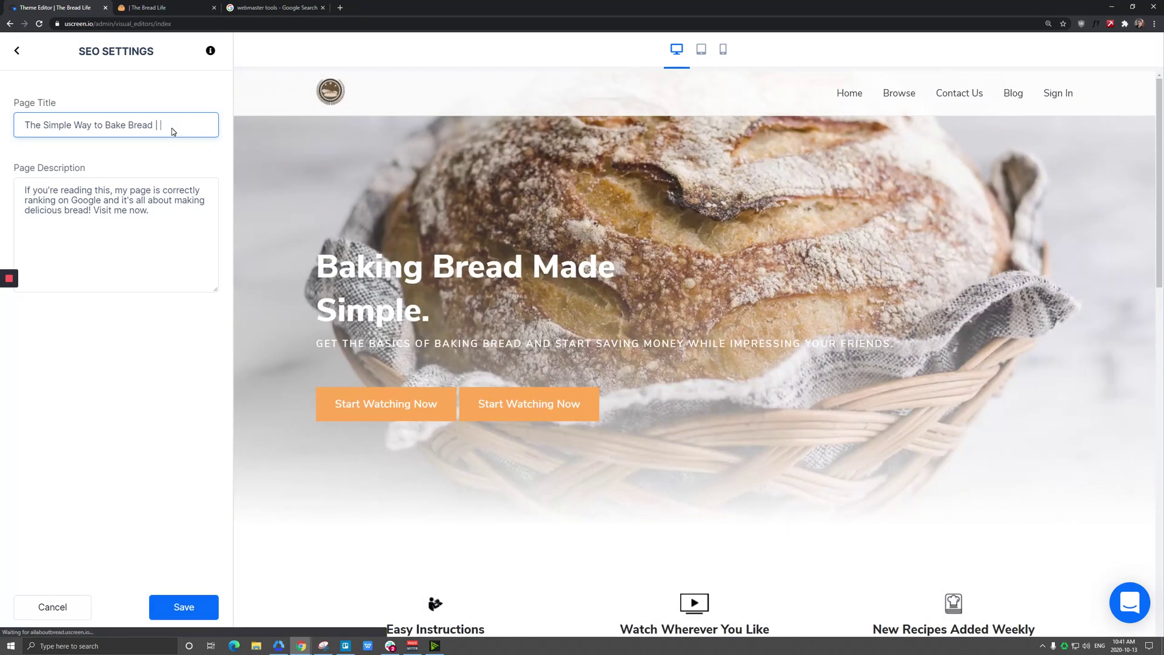
pyautogui.write(' The Bread life')
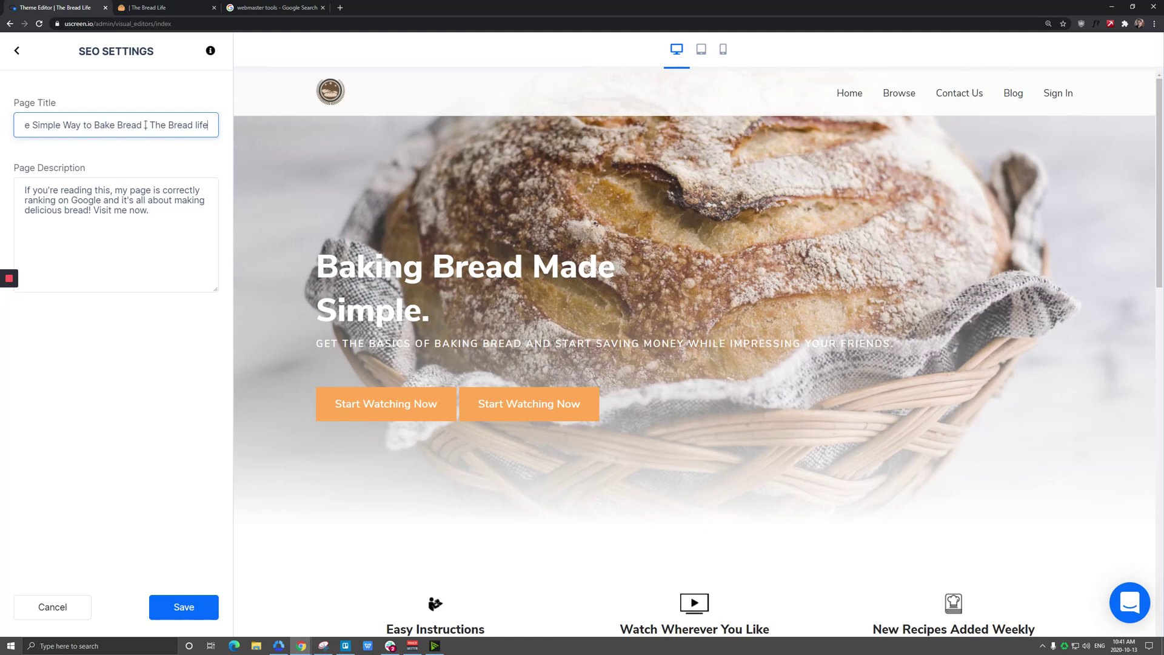
pyautogui.moveTo(141, 125); pyautogui.dragTo(12, 120)
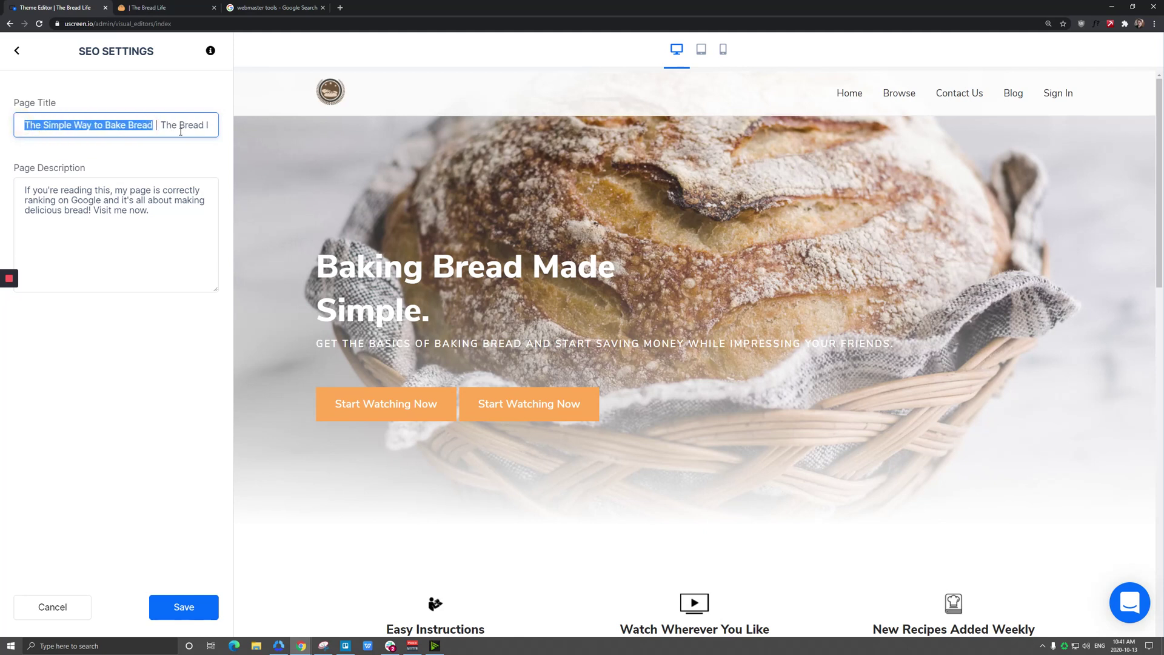
pyautogui.moveTo(157, 126); pyautogui.dragTo(226, 131)
pyautogui.press('BackSpace')
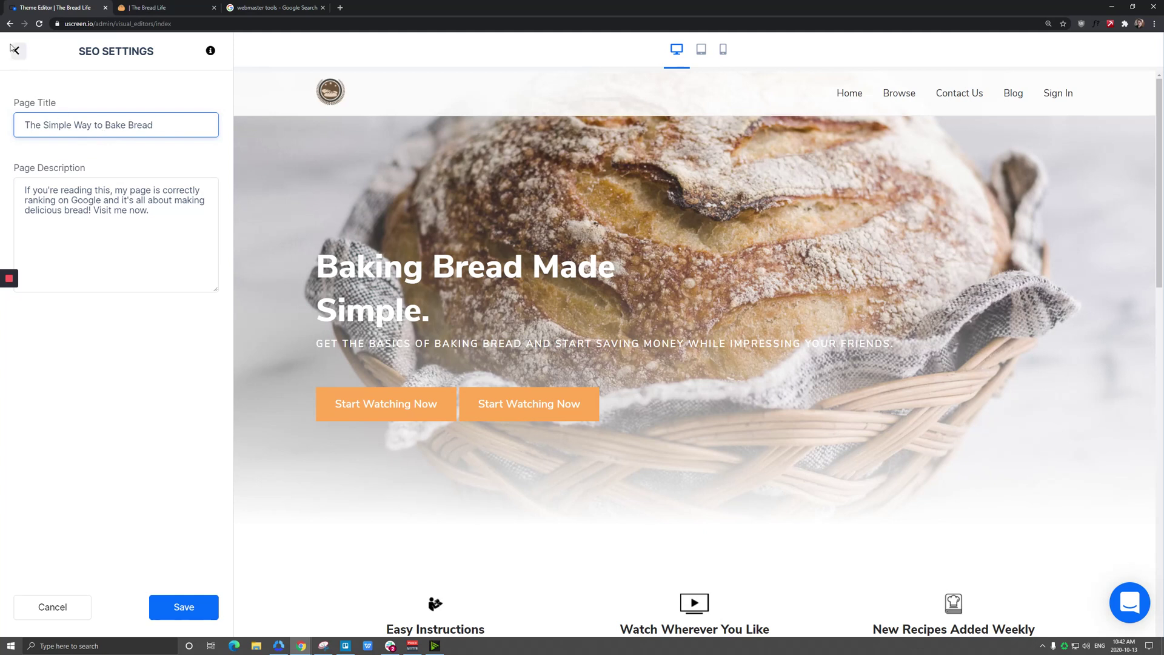
pyautogui.click(9, 47)
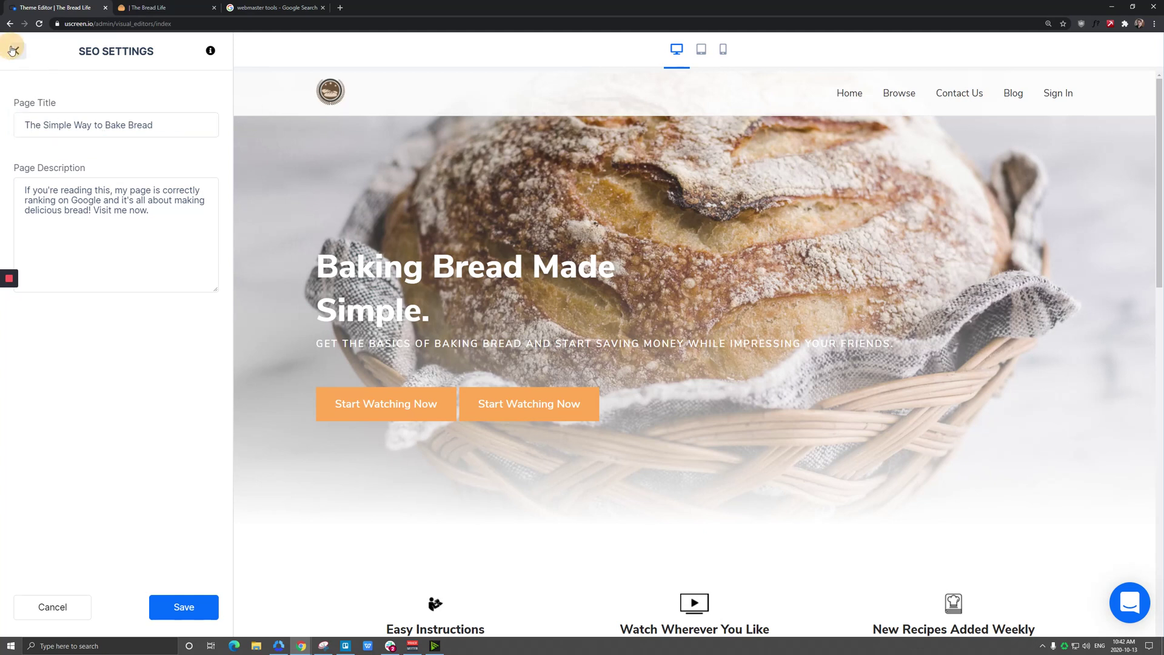
pyautogui.click(15, 49)
pyautogui.click(14, 50)
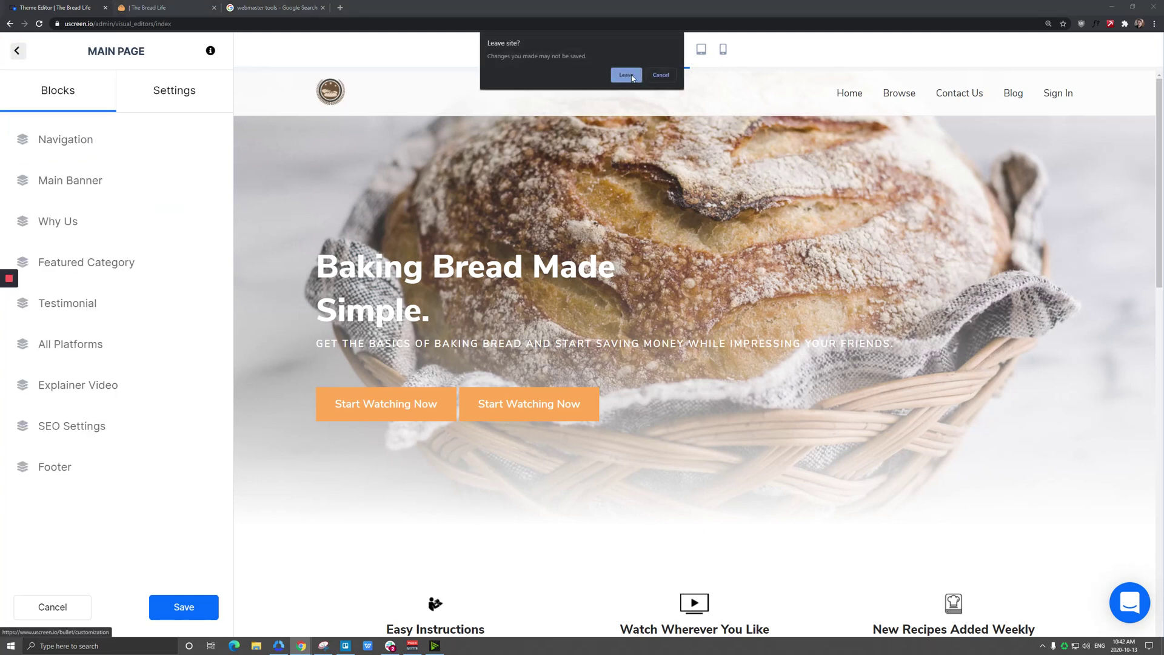
# Leave without saving and open the Common Pages settings, down to the Catalog SEO section.
pyautogui.click(631, 76)
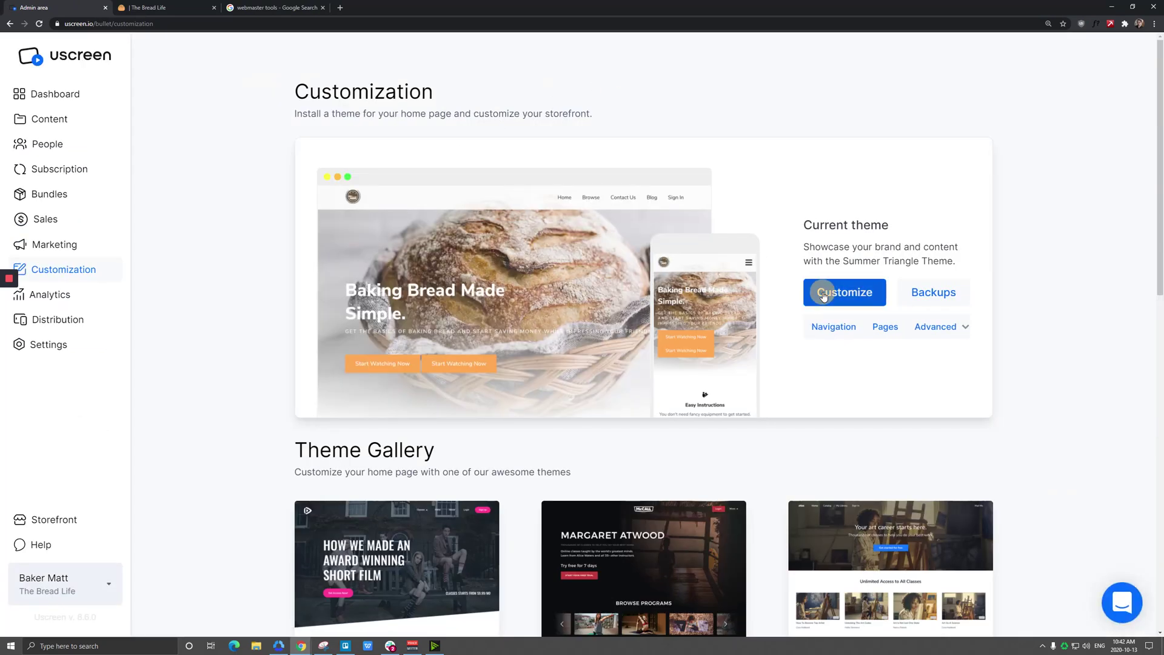
pyautogui.click(823, 293)
pyautogui.click(736, 421)
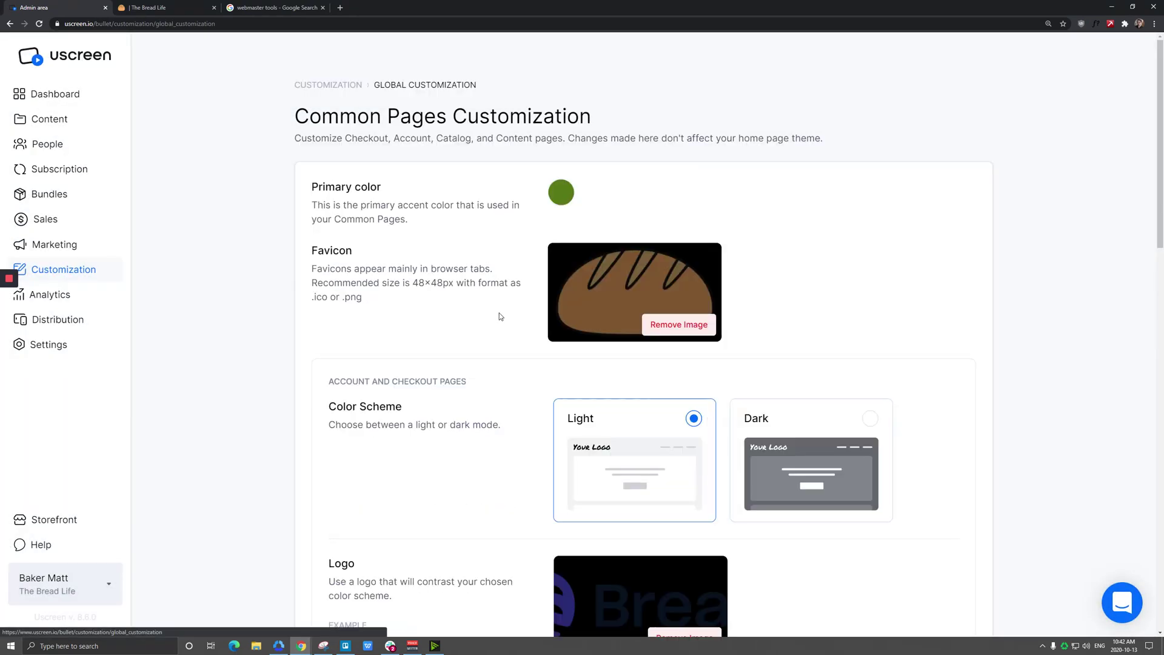
pyautogui.hotkey('ctrl', 'Tab')
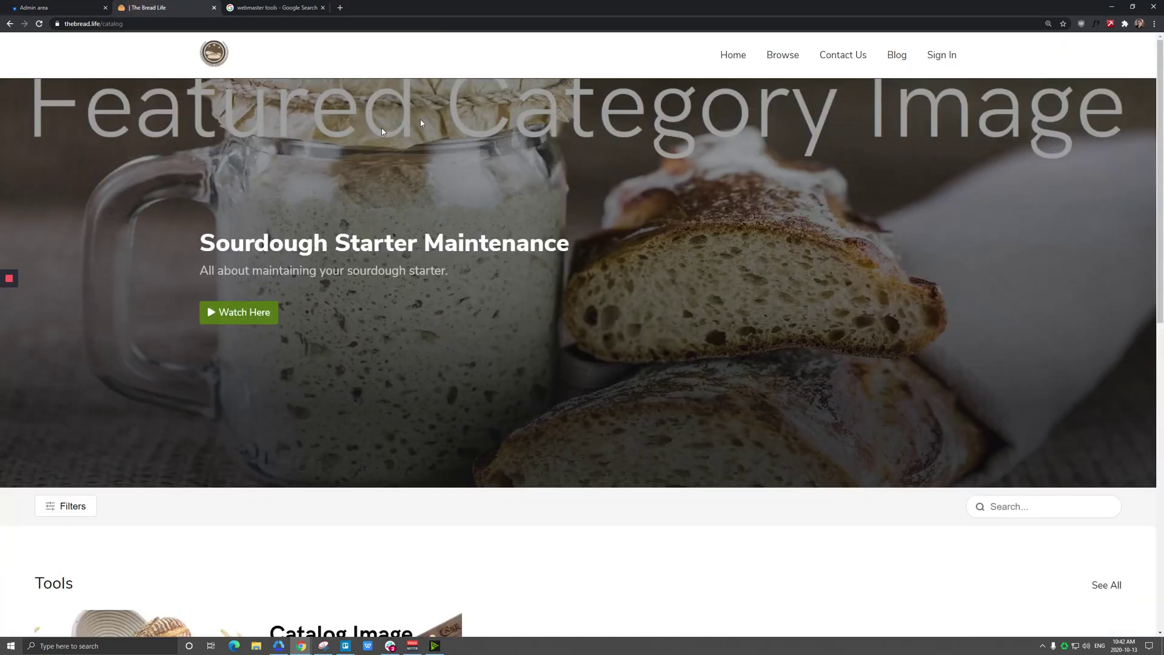
pyautogui.click(38, 11)
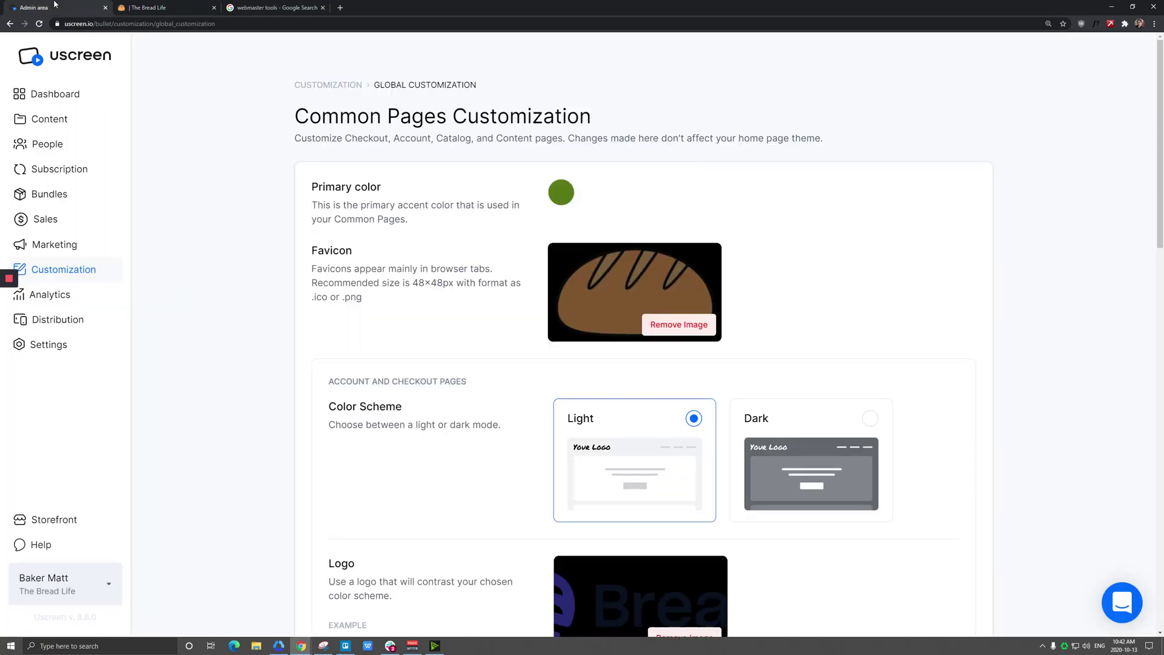
pyautogui.scroll(-12, 829, 282)
pyautogui.scroll(-6, 828, 282)
# Add '| The Bread life' to the Catalog SEO title, then delete it to keep 'Bread Videos'.
pyautogui.click(648, 400)
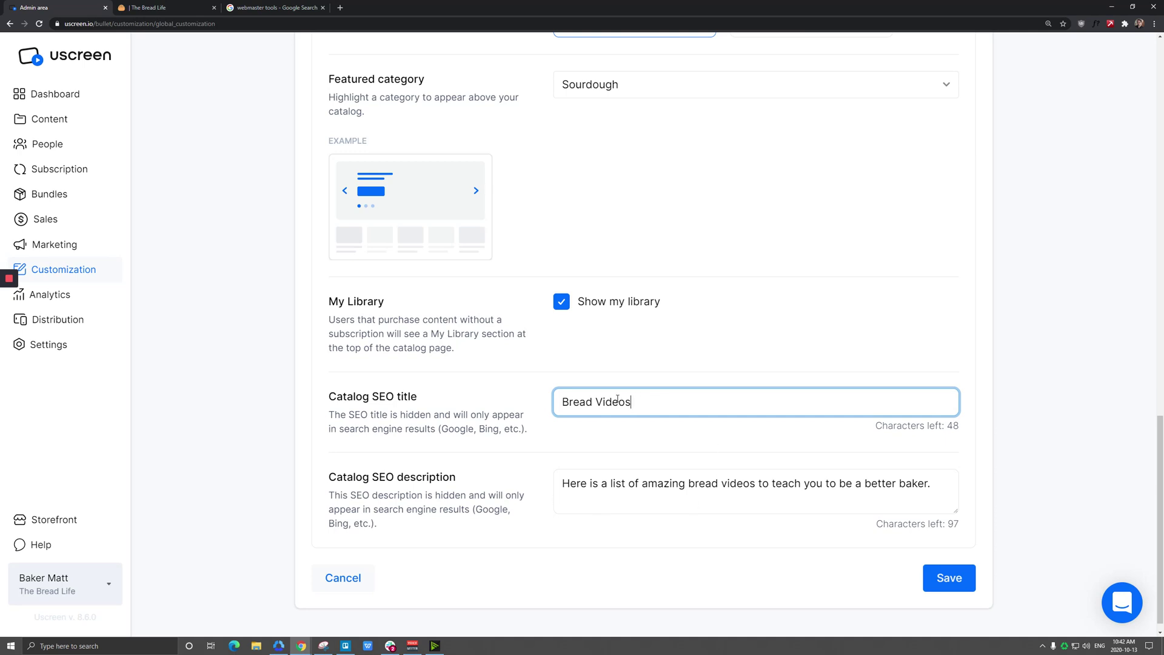
pyautogui.write('| The Bread life')
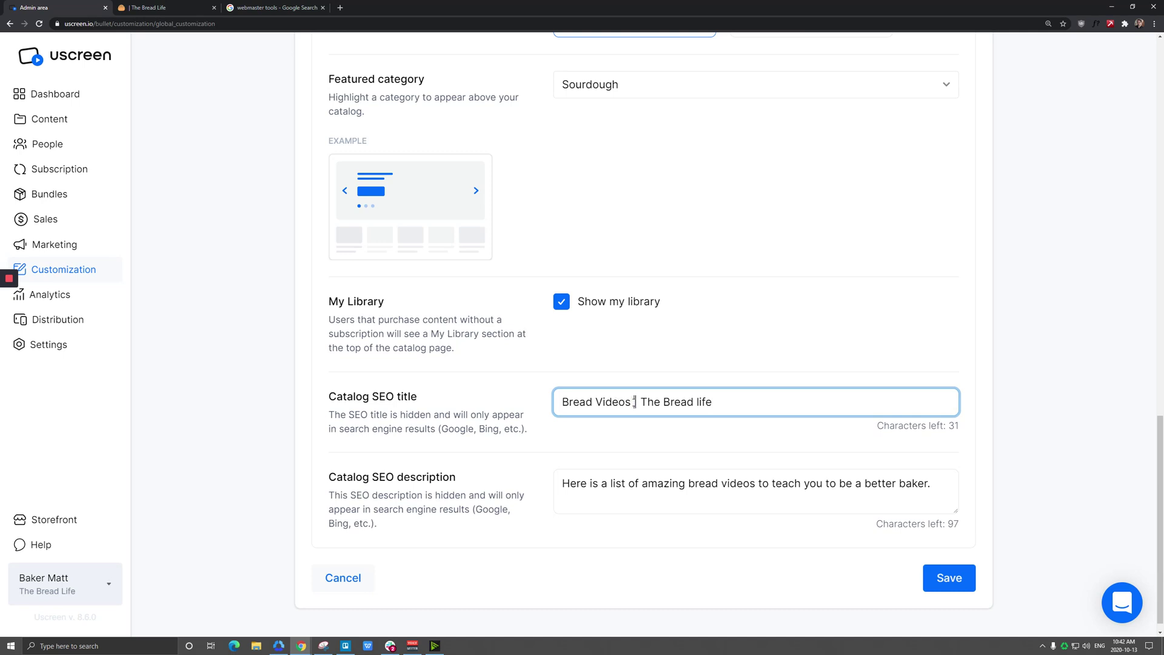
pyautogui.moveTo(632, 402); pyautogui.dragTo(736, 403)
pyautogui.press('BackSpace')
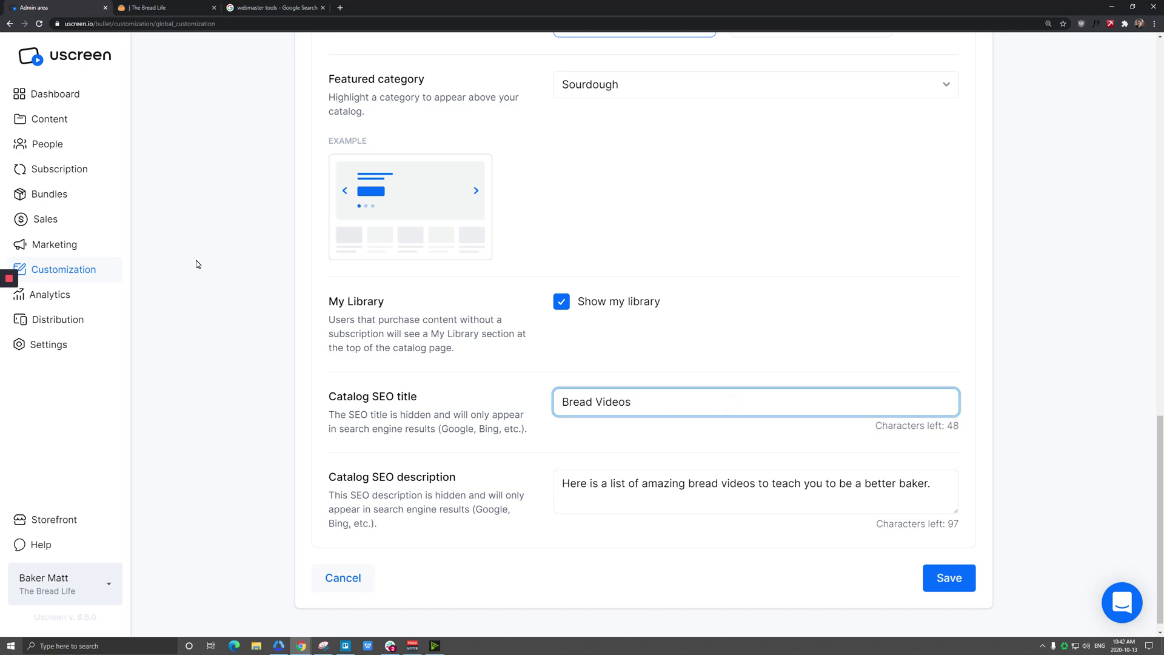
pyautogui.click(38, 119)
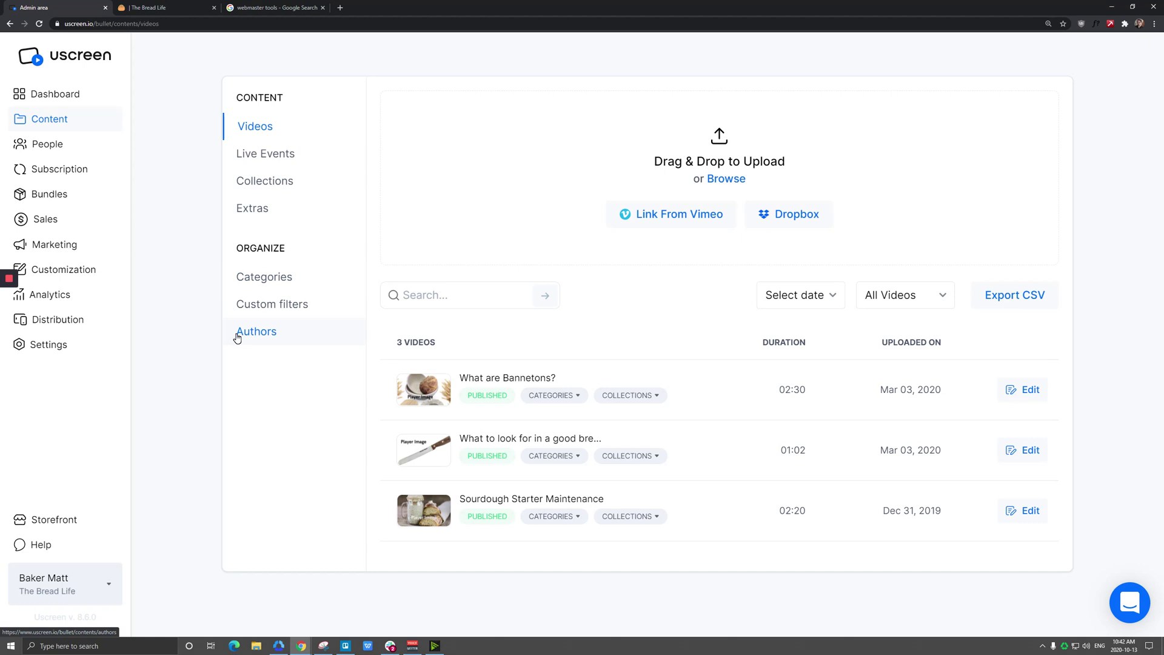
pyautogui.click(1043, 389)
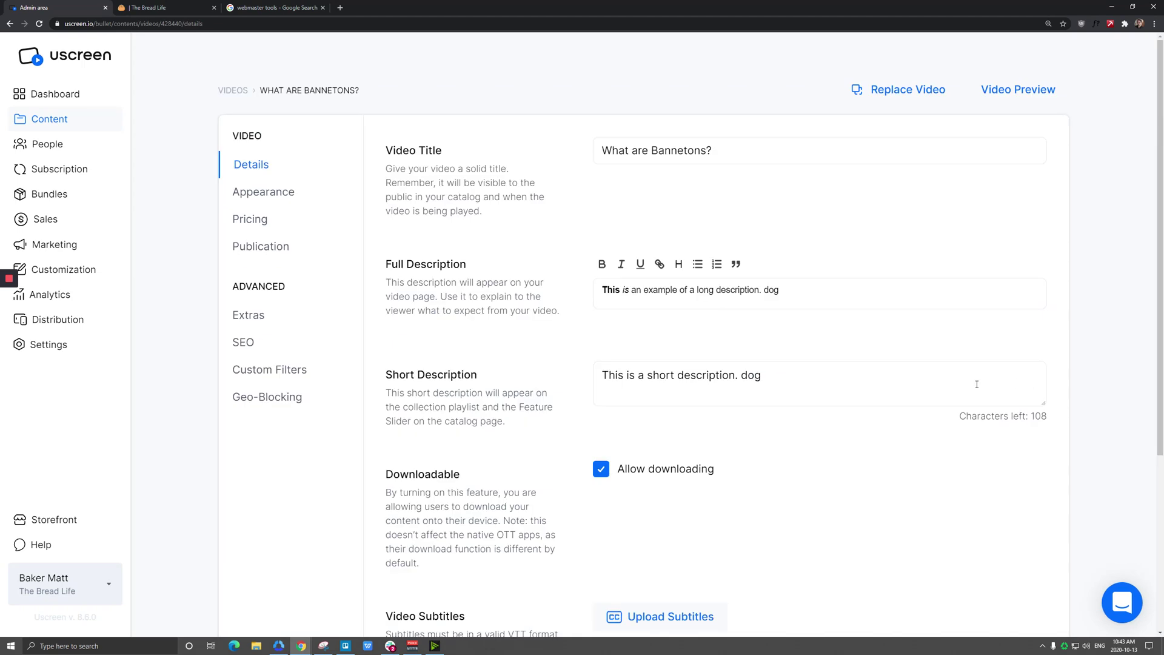
pyautogui.click(248, 343)
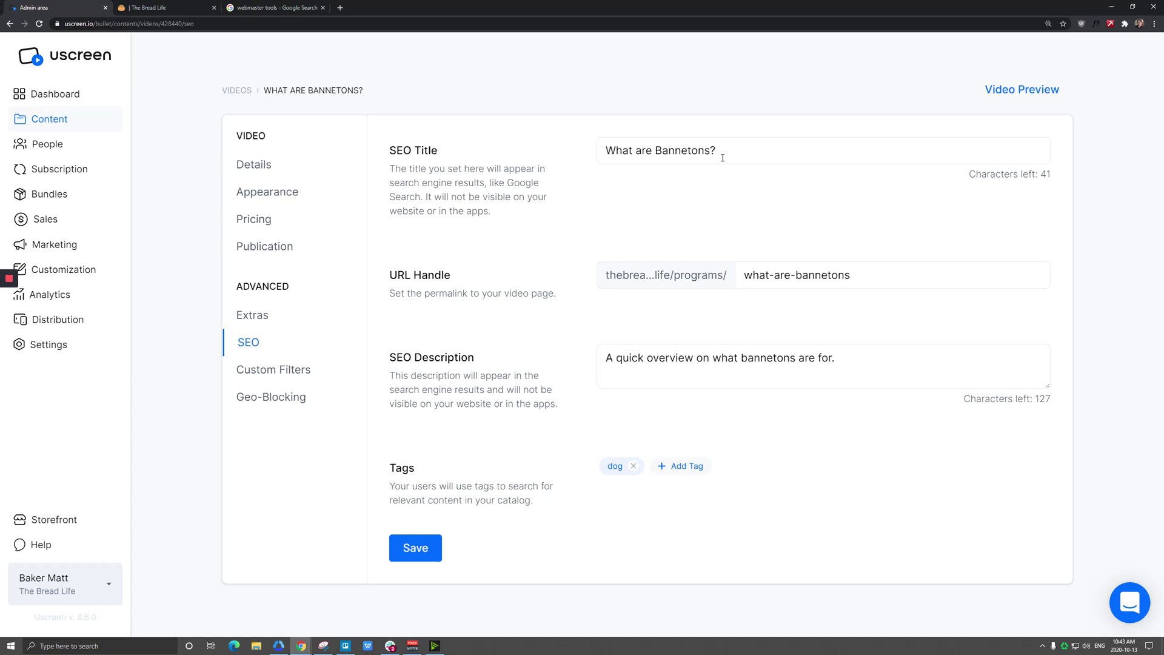
pyautogui.click(285, 169)
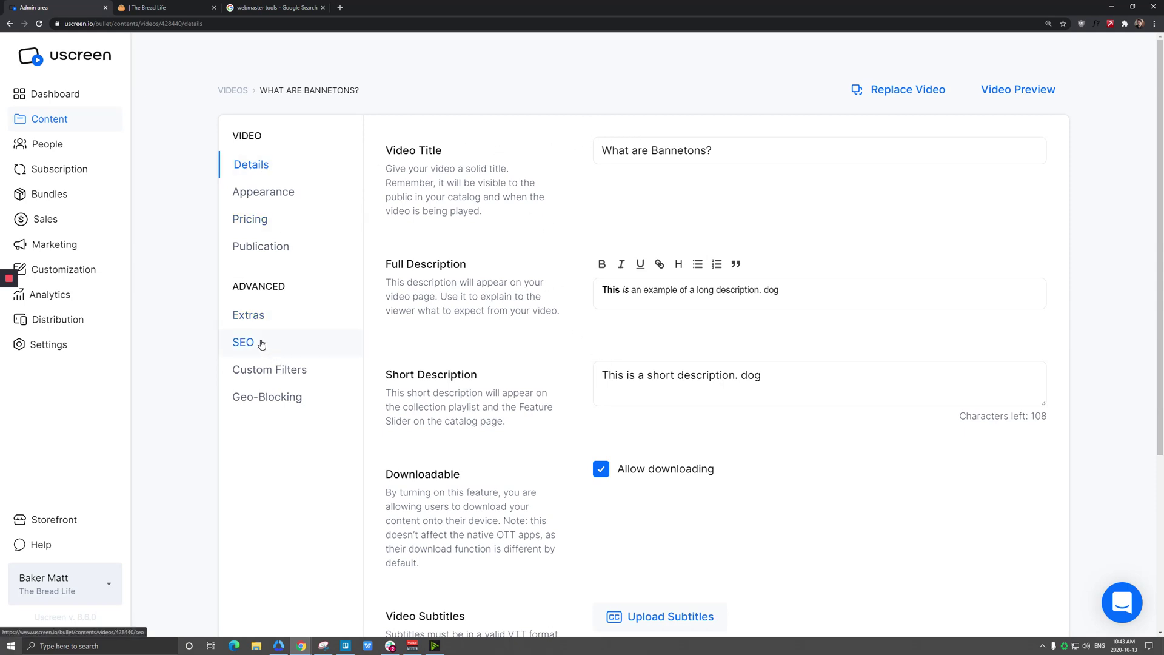
pyautogui.click(262, 345)
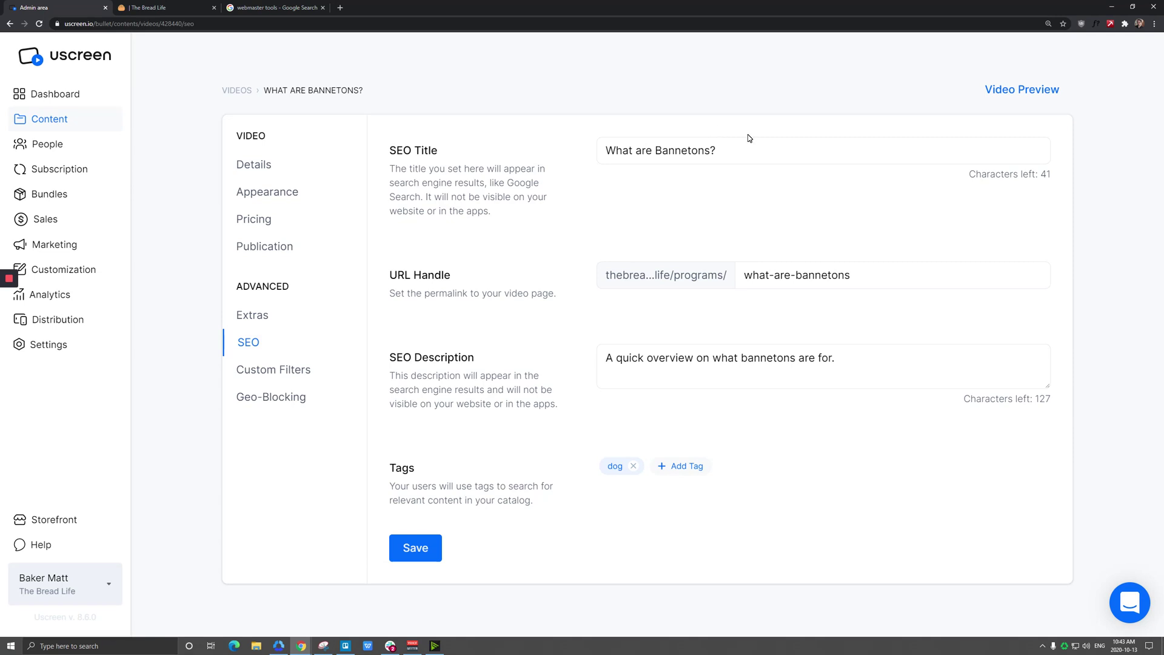
pyautogui.click(737, 151)
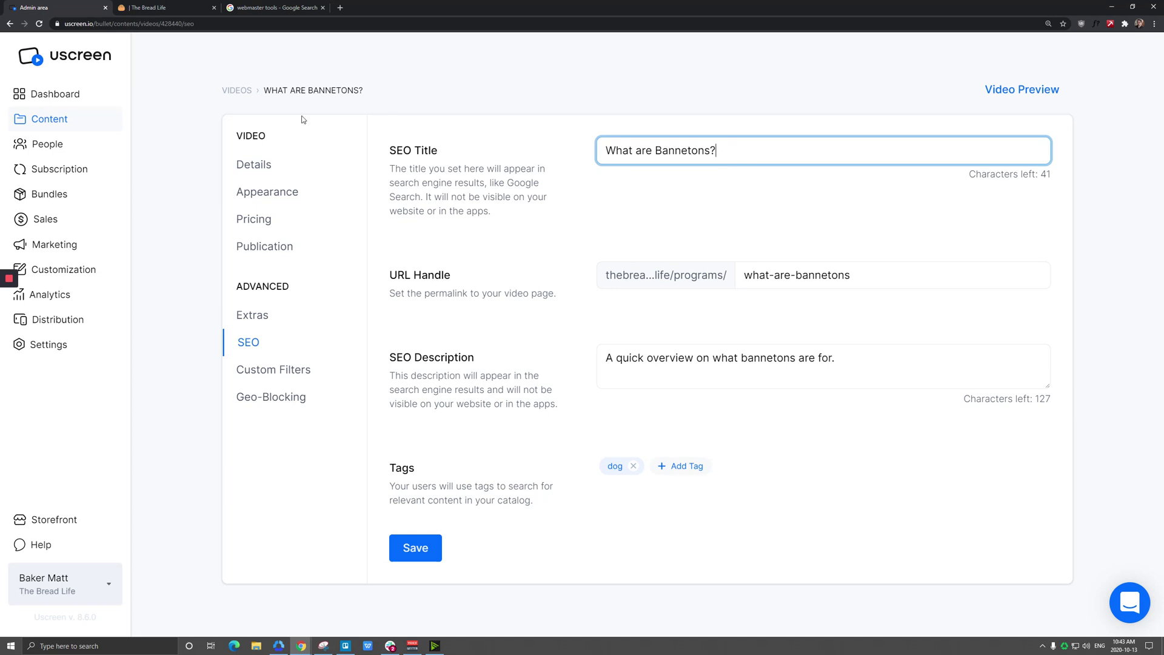
pyautogui.click(235, 89)
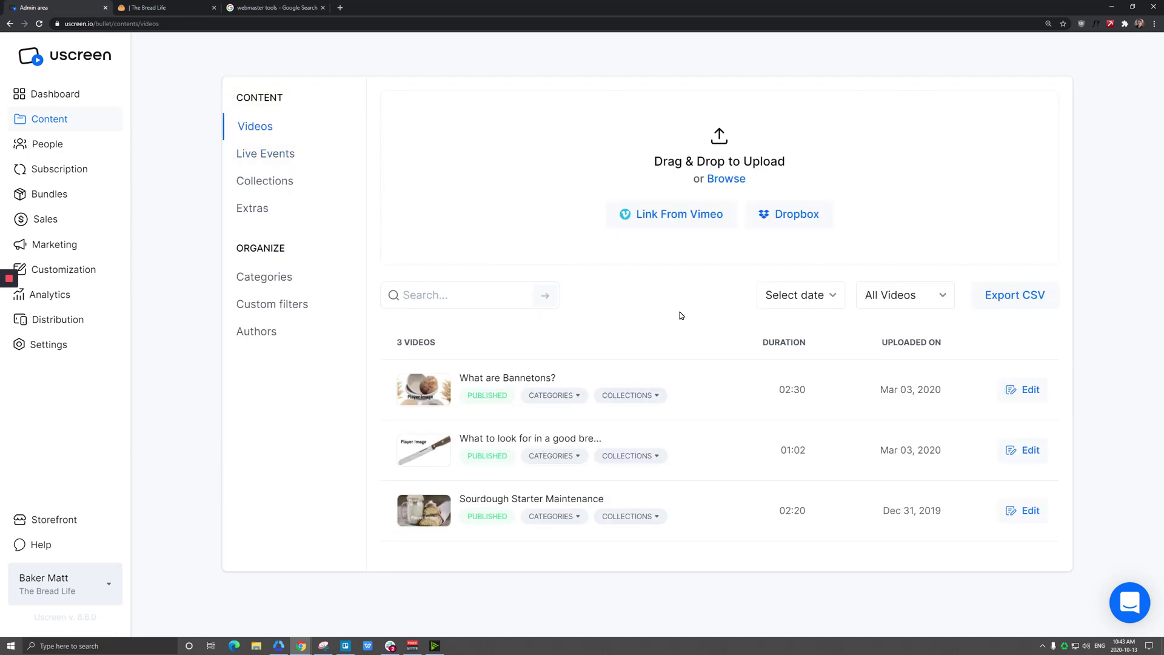
# Set the Sourdough Starter Maintenance video's SEO title to 'How to Maintain Your Sourdough Starter?'.
pyautogui.click(1018, 510)
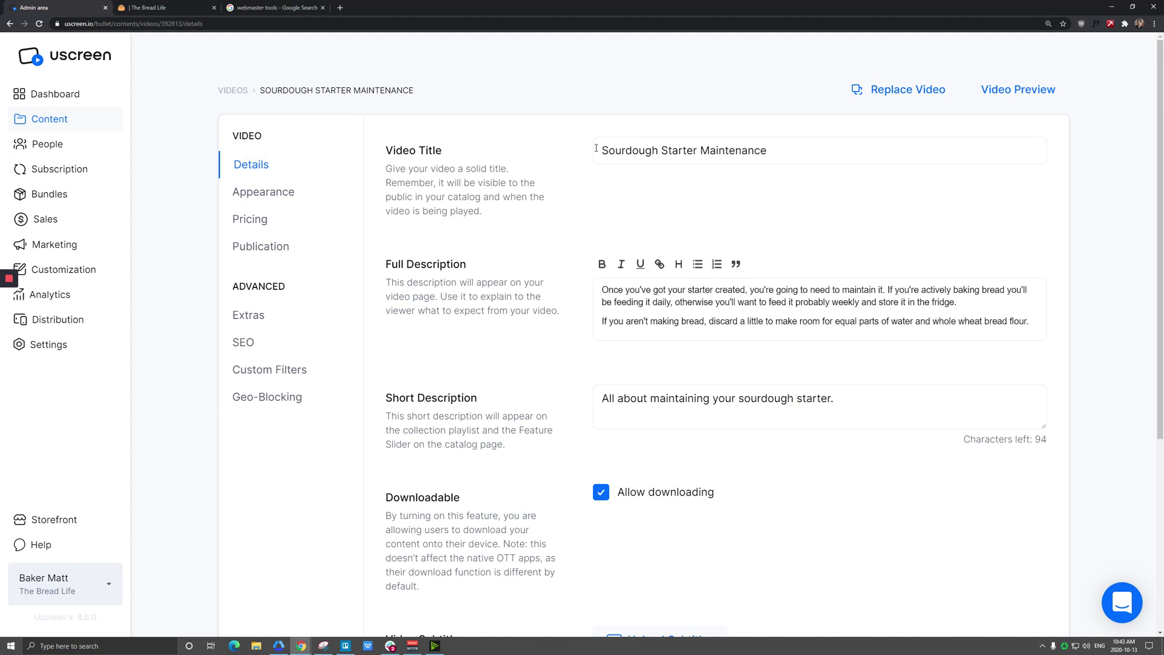
pyautogui.click(245, 342)
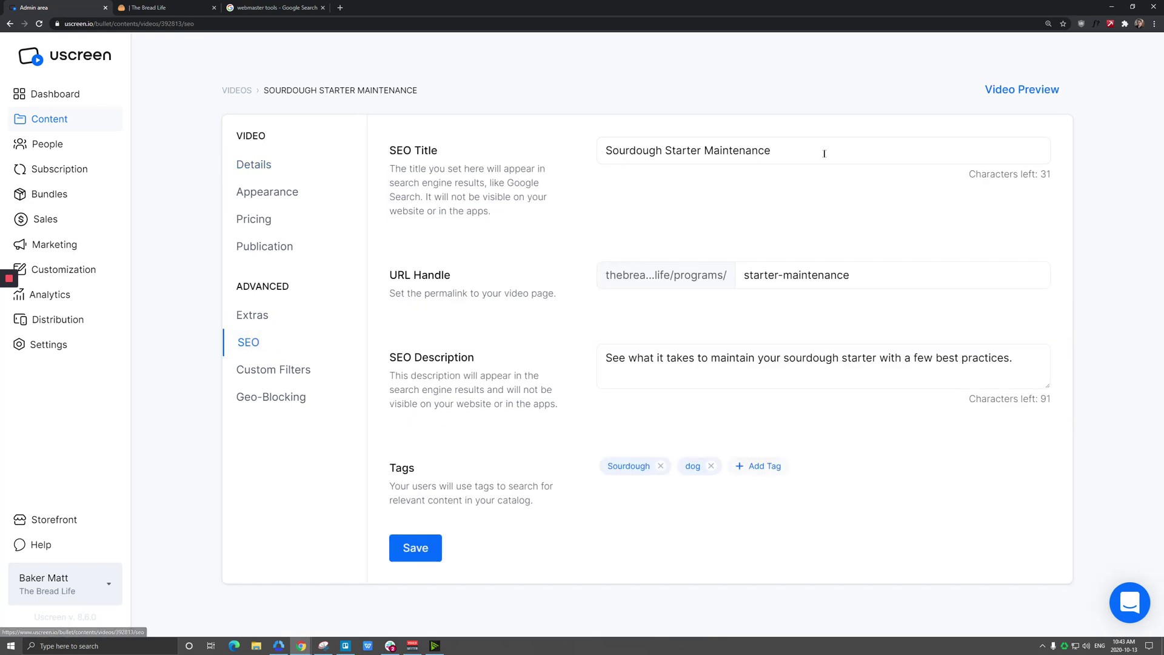
pyautogui.moveTo(822, 151); pyautogui.dragTo(579, 159)
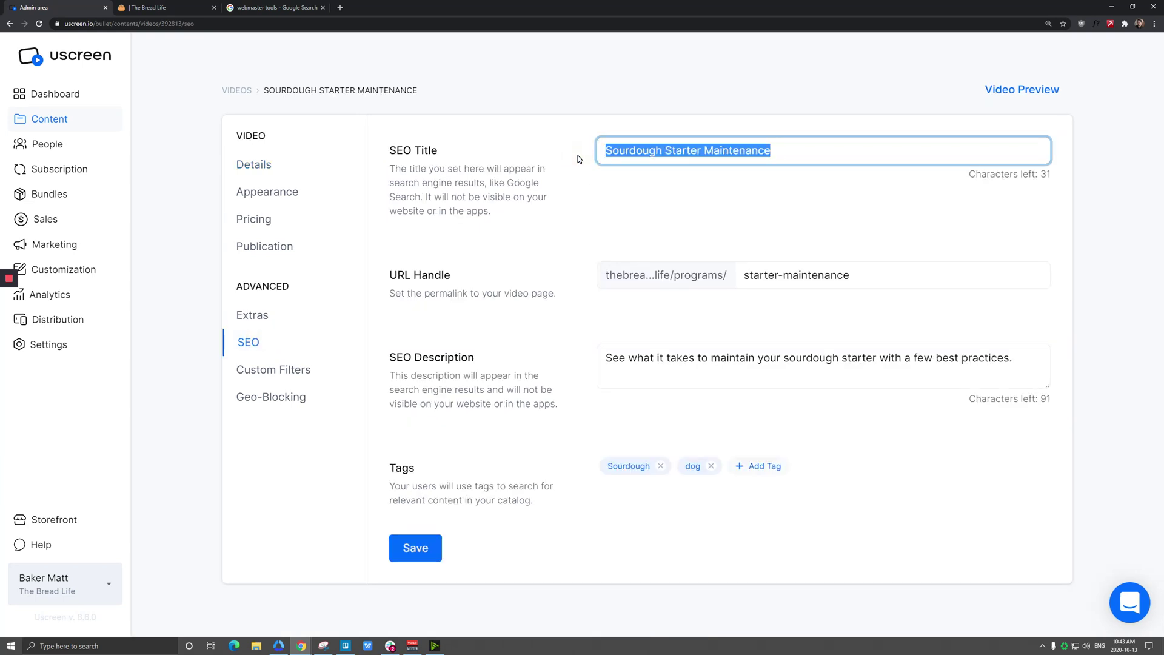
pyautogui.write('How to m')
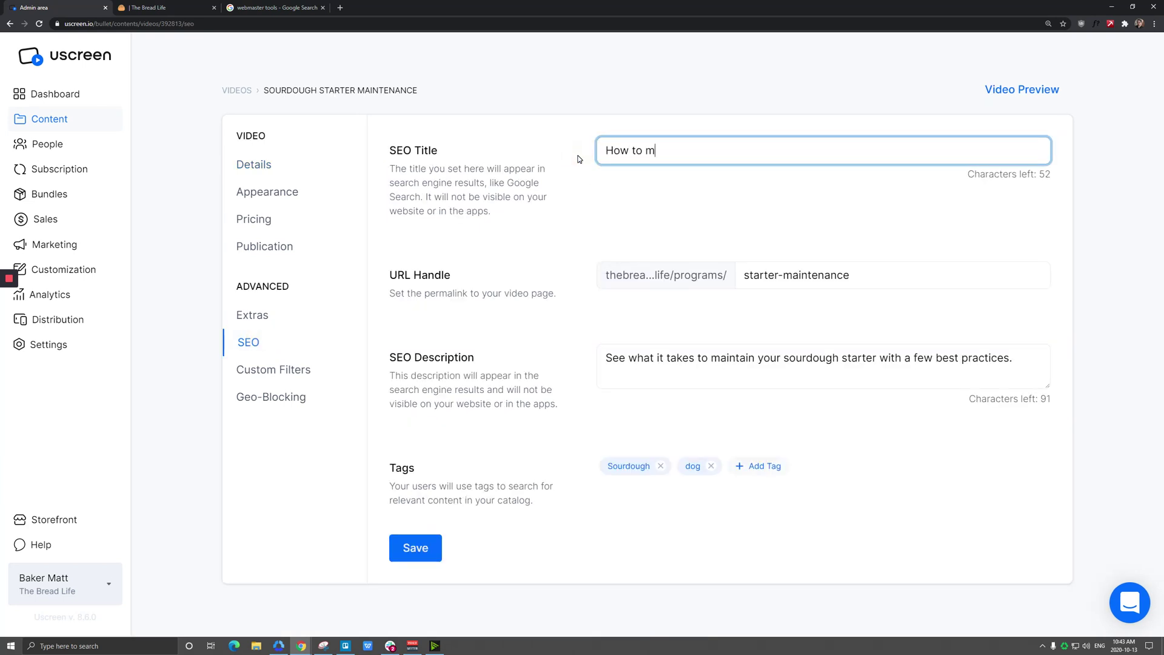
pyautogui.write('aintain your sourdough started')
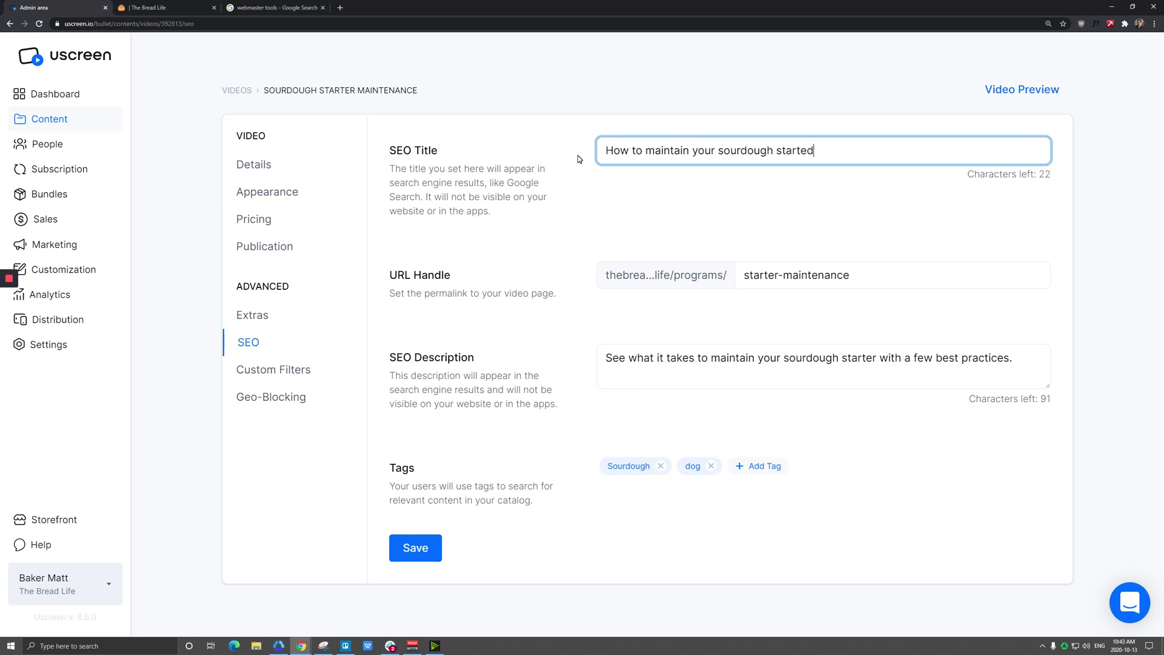
pyautogui.press('BackSpace')
pyautogui.write('r?')
pyautogui.press('Delete')
pyautogui.write('M')
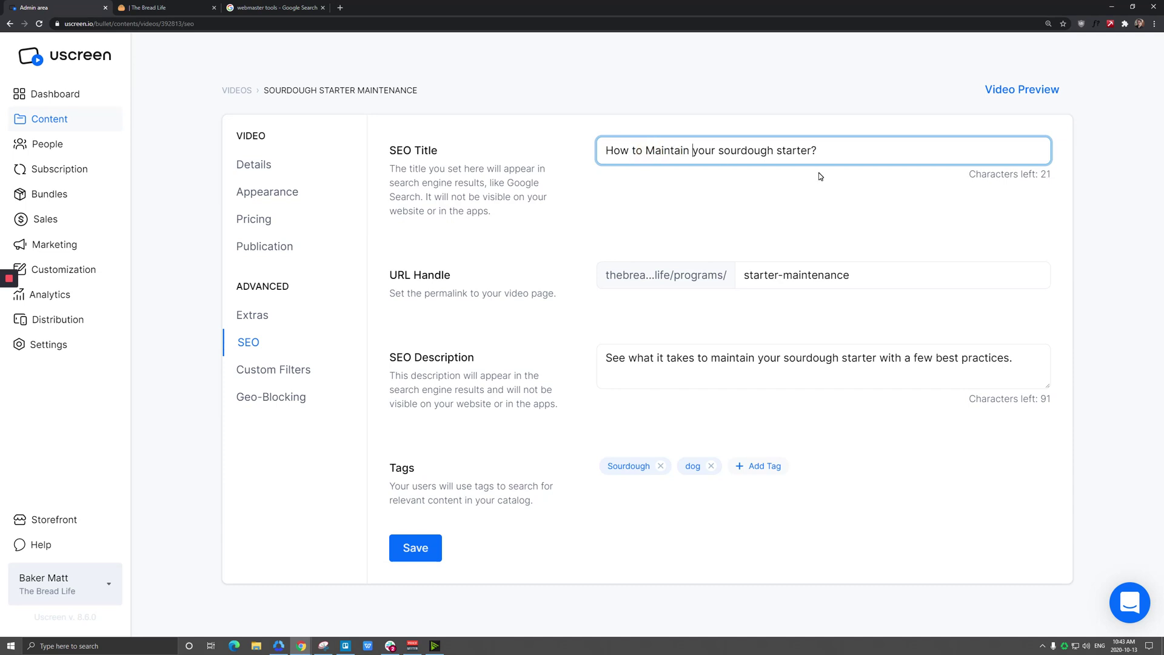
pyautogui.press('Delete')
pyautogui.write('Y')
pyautogui.press('Delete')
pyautogui.write('S')
pyautogui.press('Delete')
pyautogui.write('S')
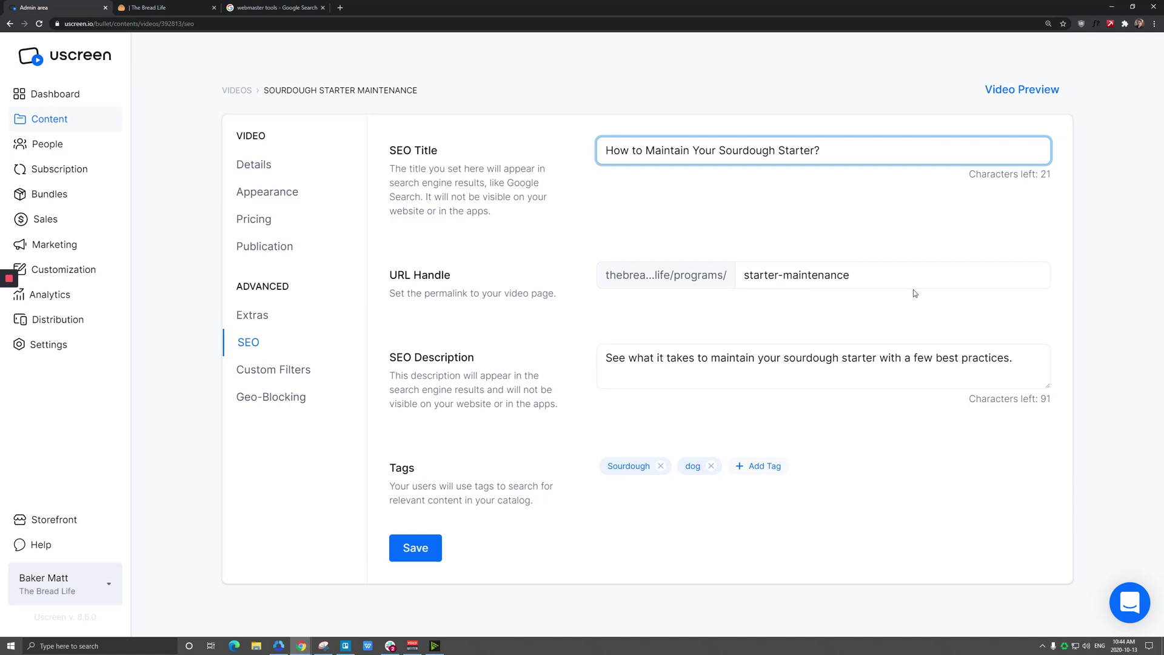
# Replace the video's URL handle with 'how-to-maintain-your'.
pyautogui.click(821, 276)
pyautogui.moveTo(875, 279); pyautogui.dragTo(715, 269)
pyautogui.write('how-to-maintain')
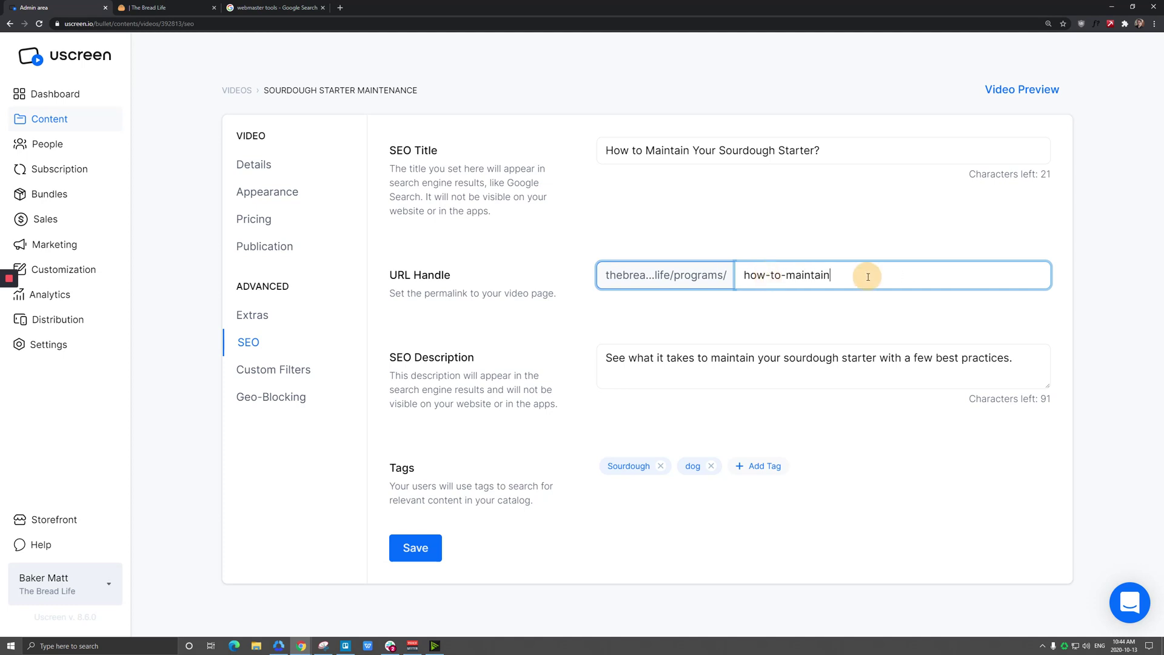
pyautogui.write('-your')
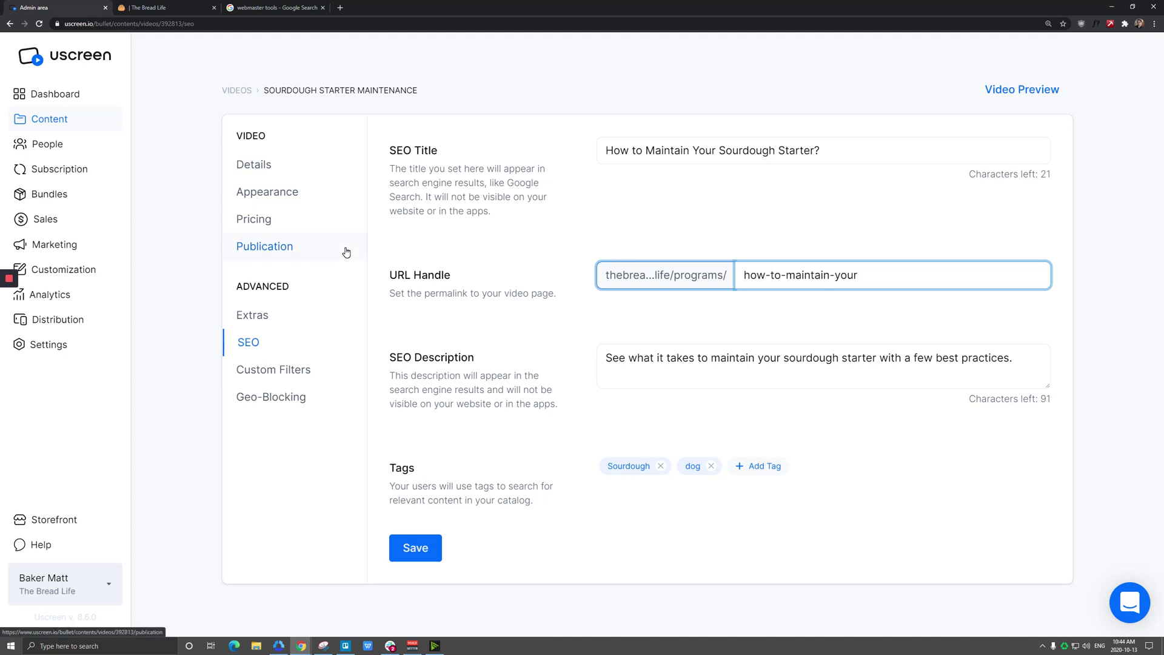
# Open Live Workout #1's SEO tab from Live Events, then return to the events list.
pyautogui.click(244, 92)
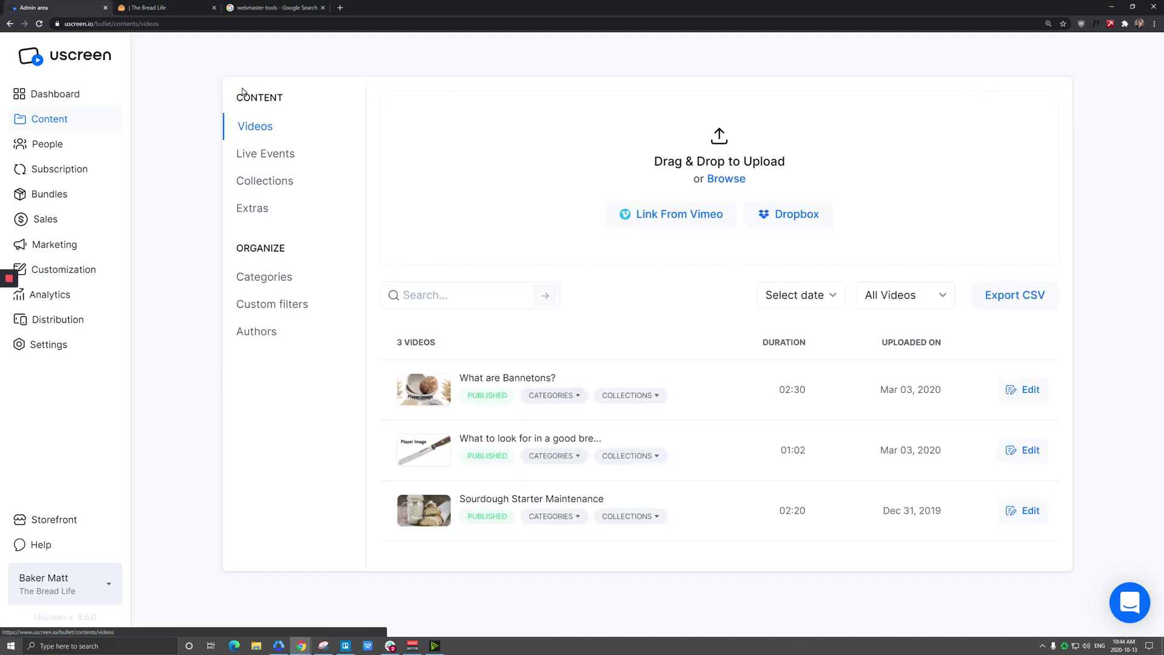
pyautogui.click(282, 159)
pyautogui.click(1009, 206)
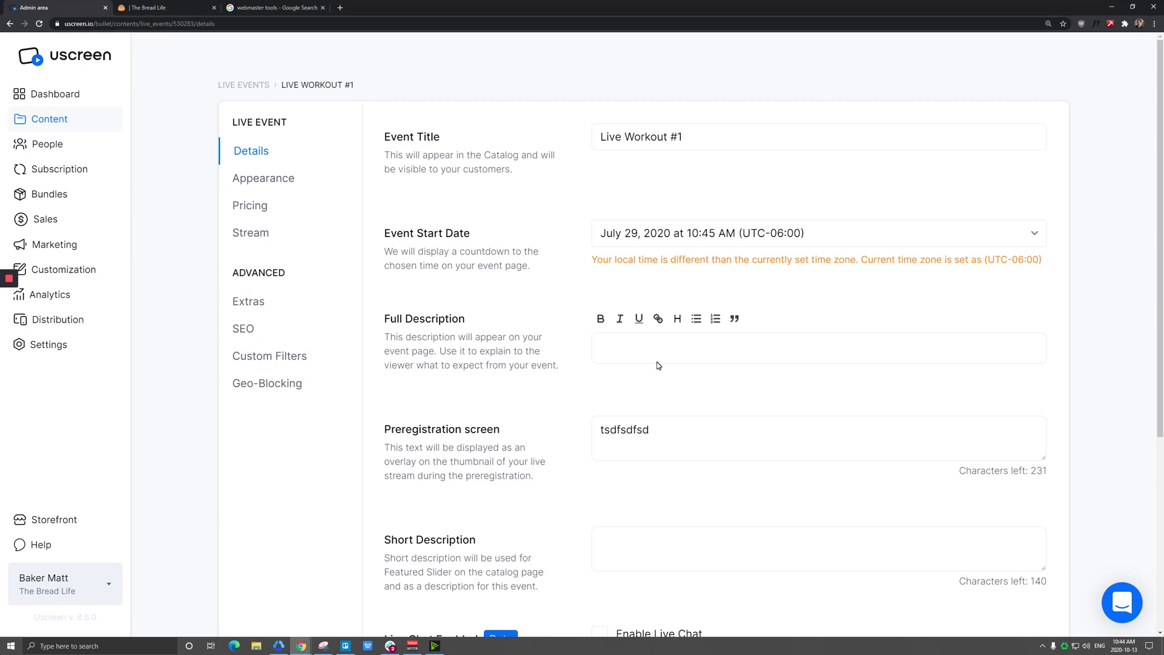
pyautogui.click(254, 330)
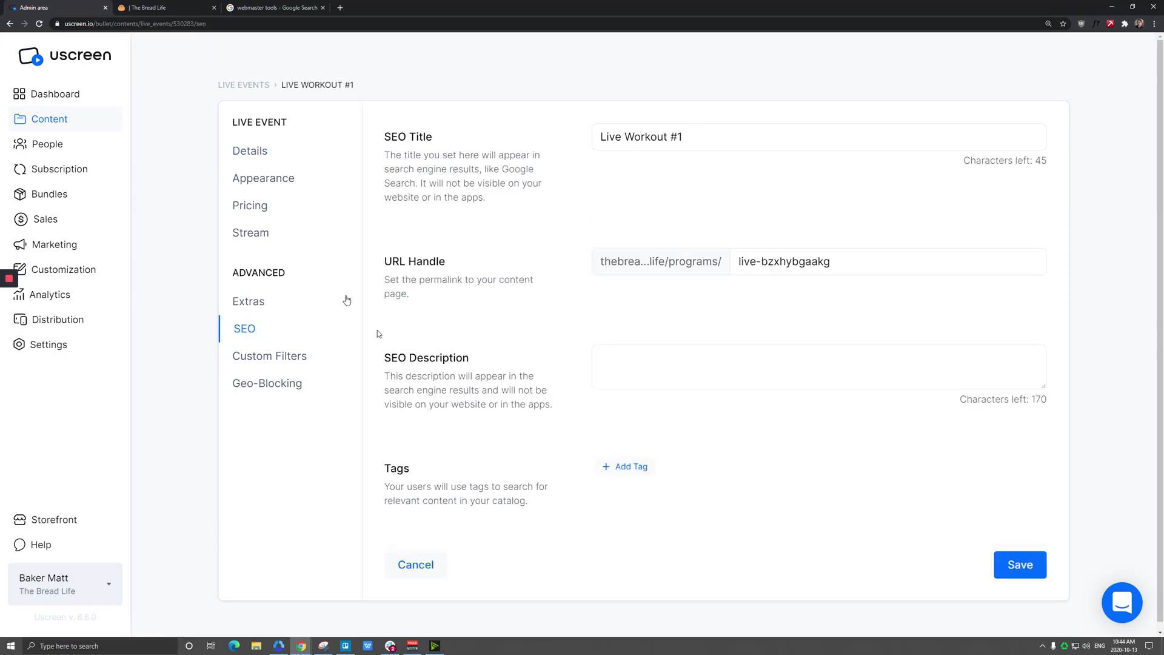
pyautogui.click(241, 88)
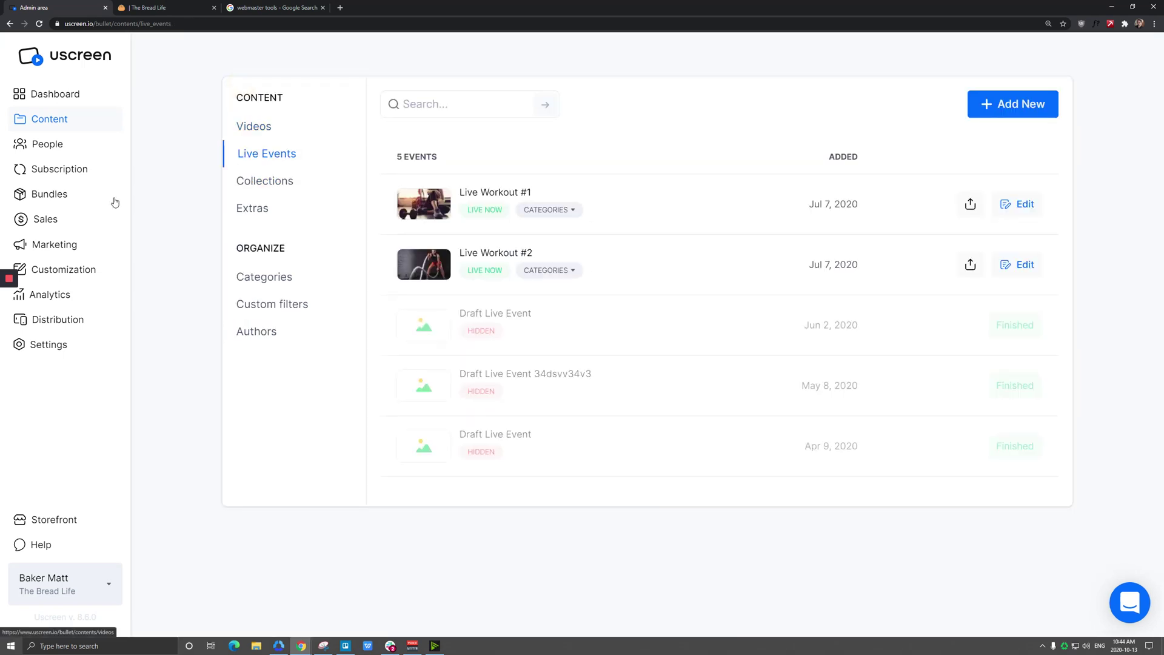
# Check the Draft Collection's SEO tab, then go back to the Collections list.
pyautogui.click(251, 180)
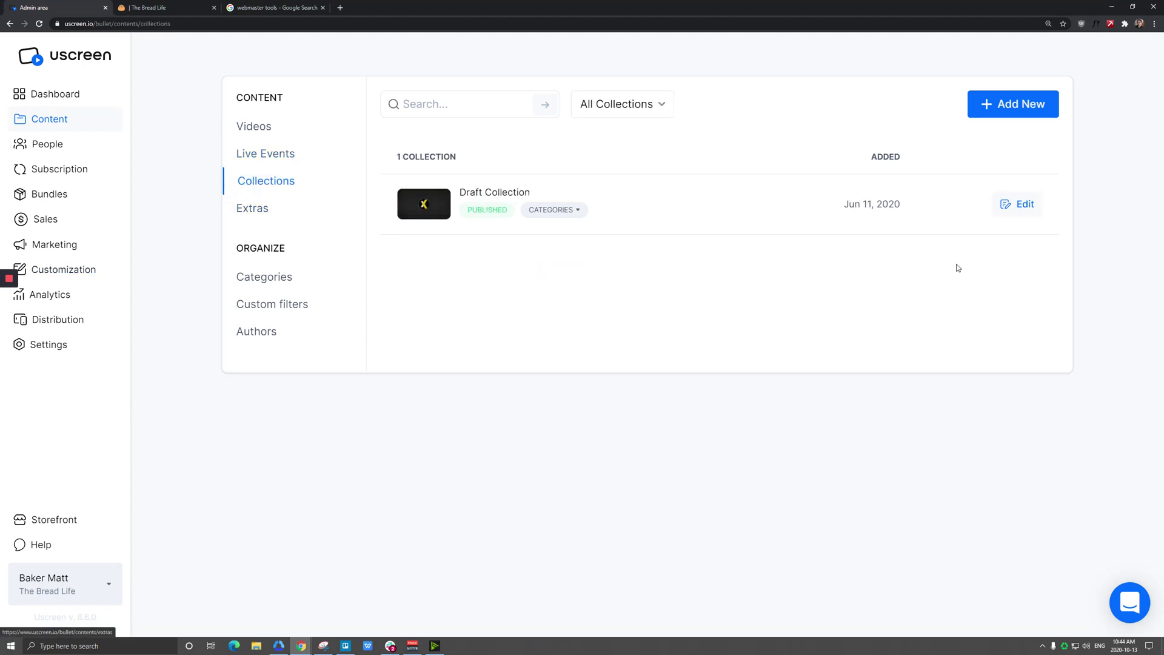
pyautogui.click(1008, 207)
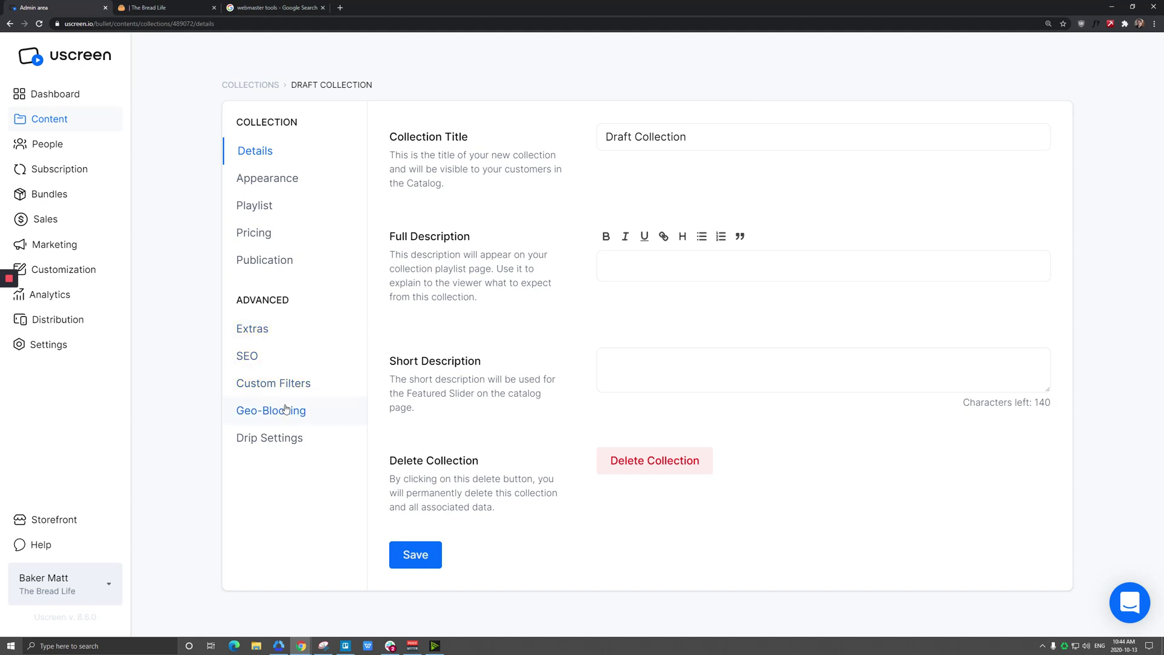
pyautogui.click(253, 364)
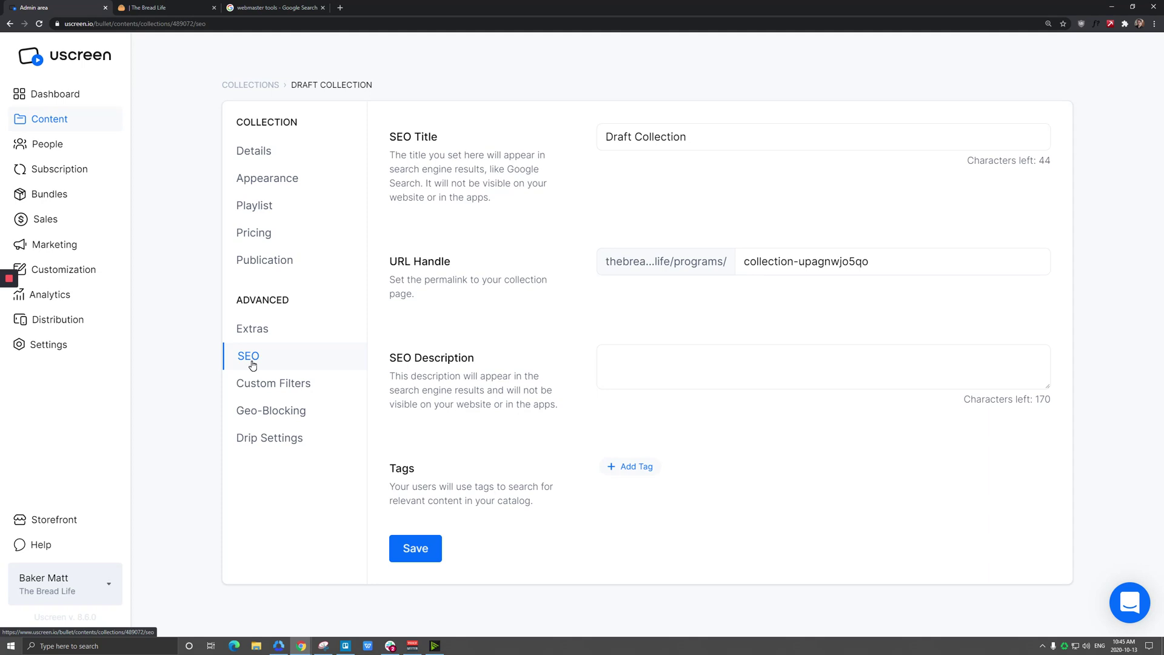
pyautogui.click(253, 88)
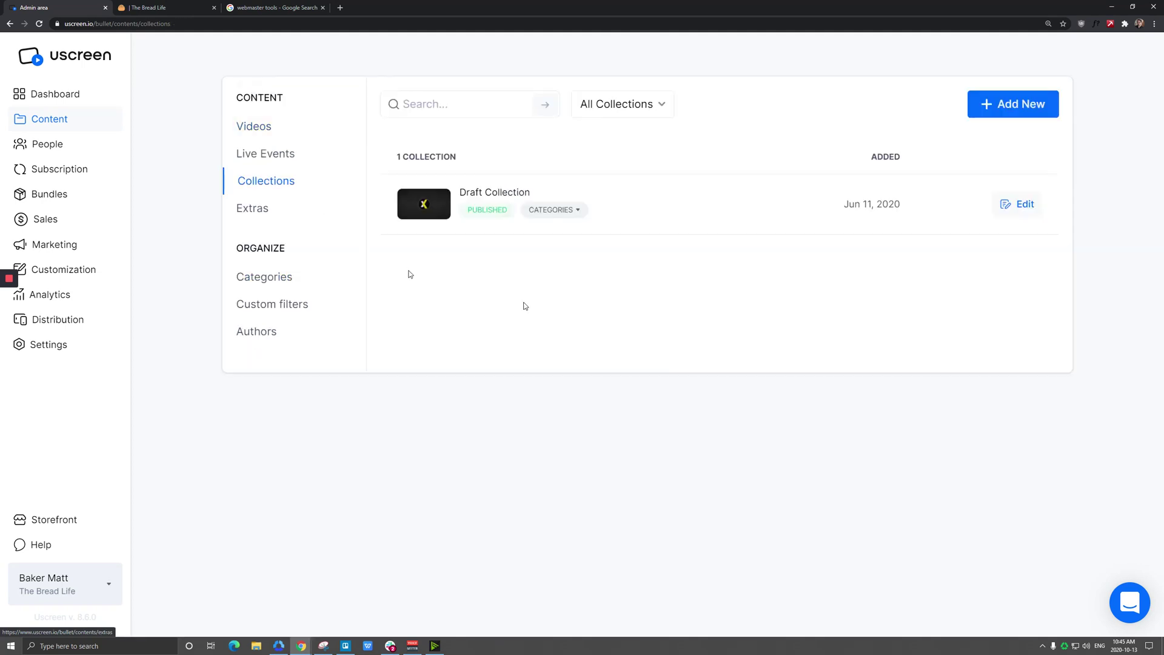
# Go from admin Categories to The Bread Life storefront and open the Tools category.
pyautogui.click(236, 277)
pyautogui.hotkey('ctrl', 'Tab')
pyautogui.scroll(-5, 306, 186)
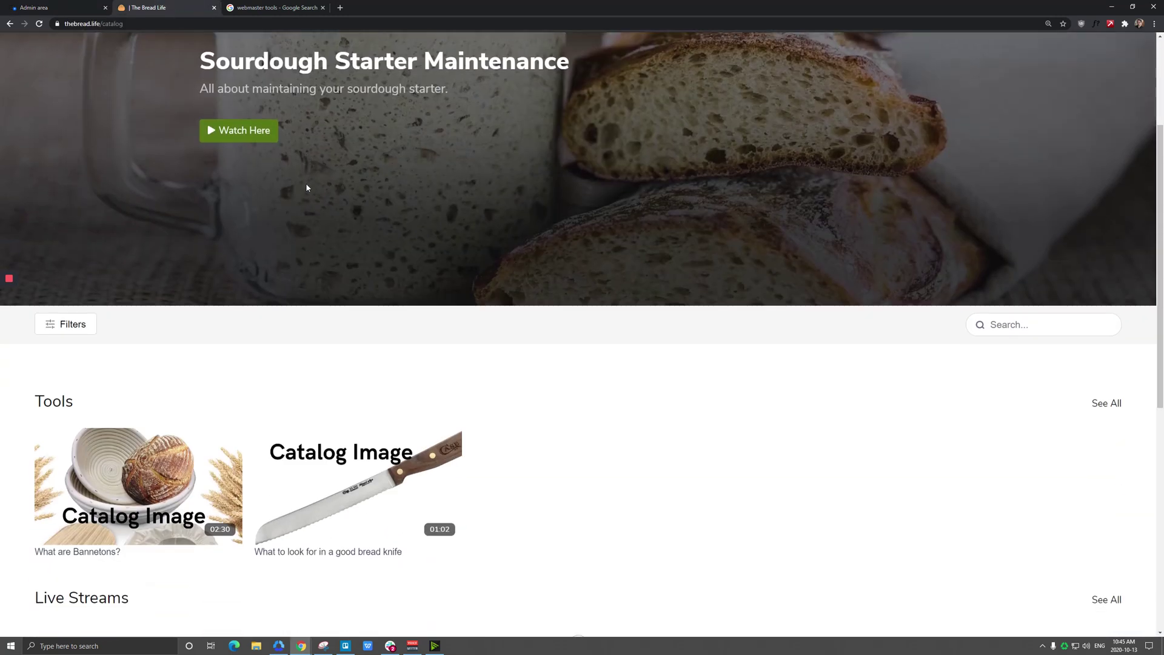
pyautogui.click(58, 265)
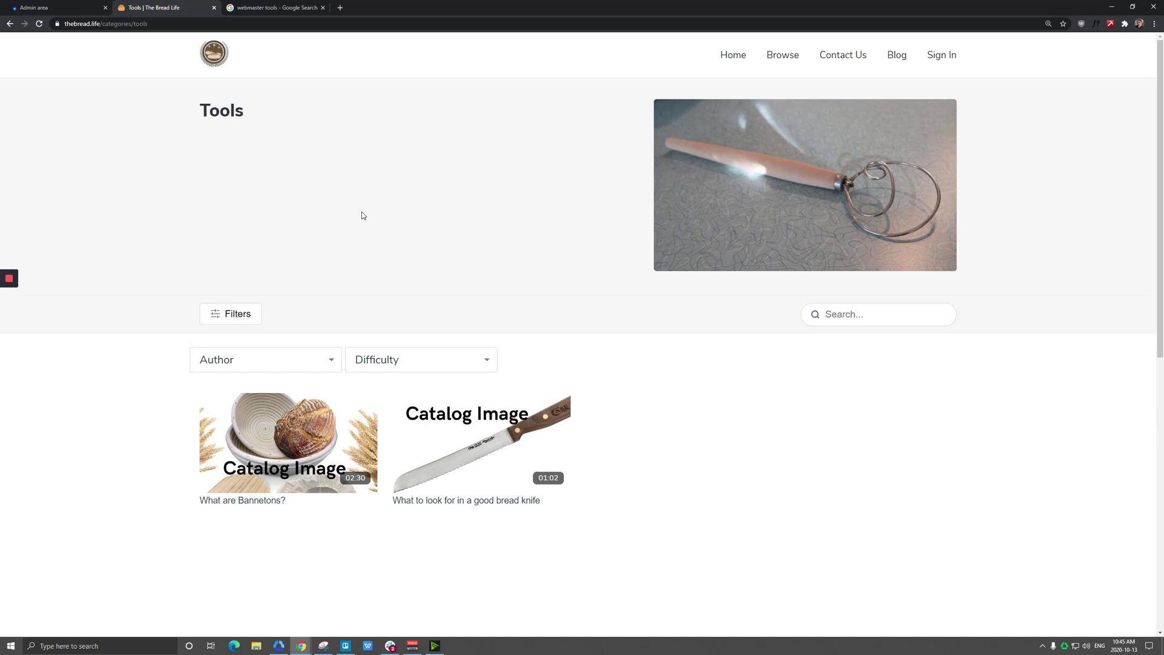
# Open the second author's SEO tab and focus its SEO Title field.
pyautogui.click(78, 11)
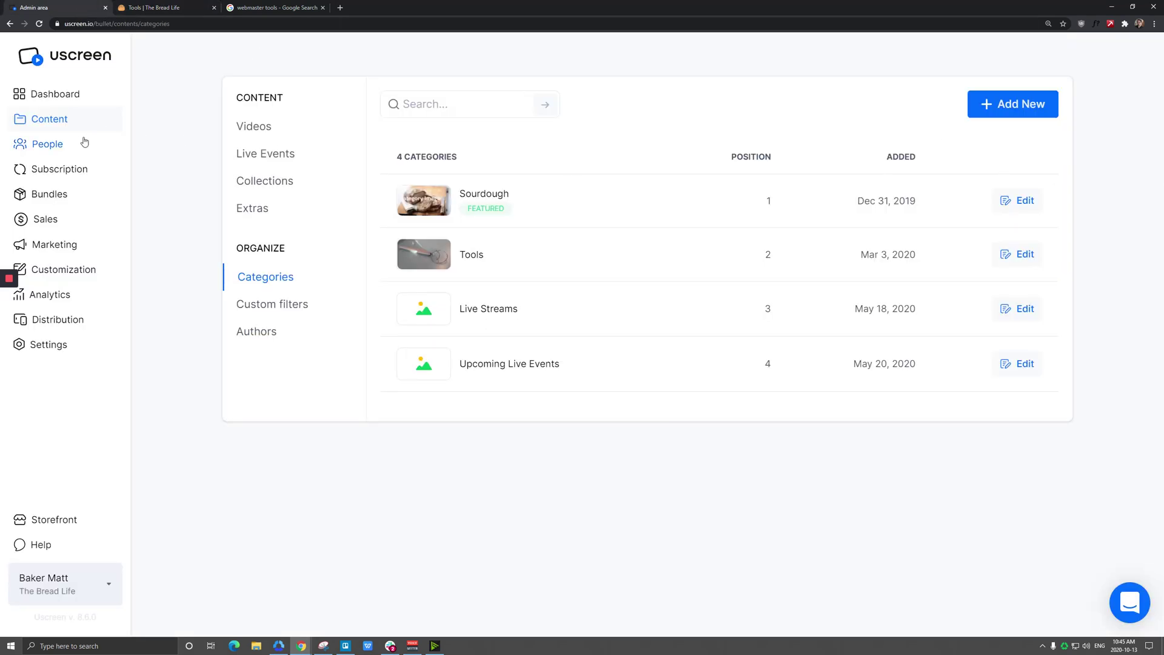
pyautogui.click(265, 337)
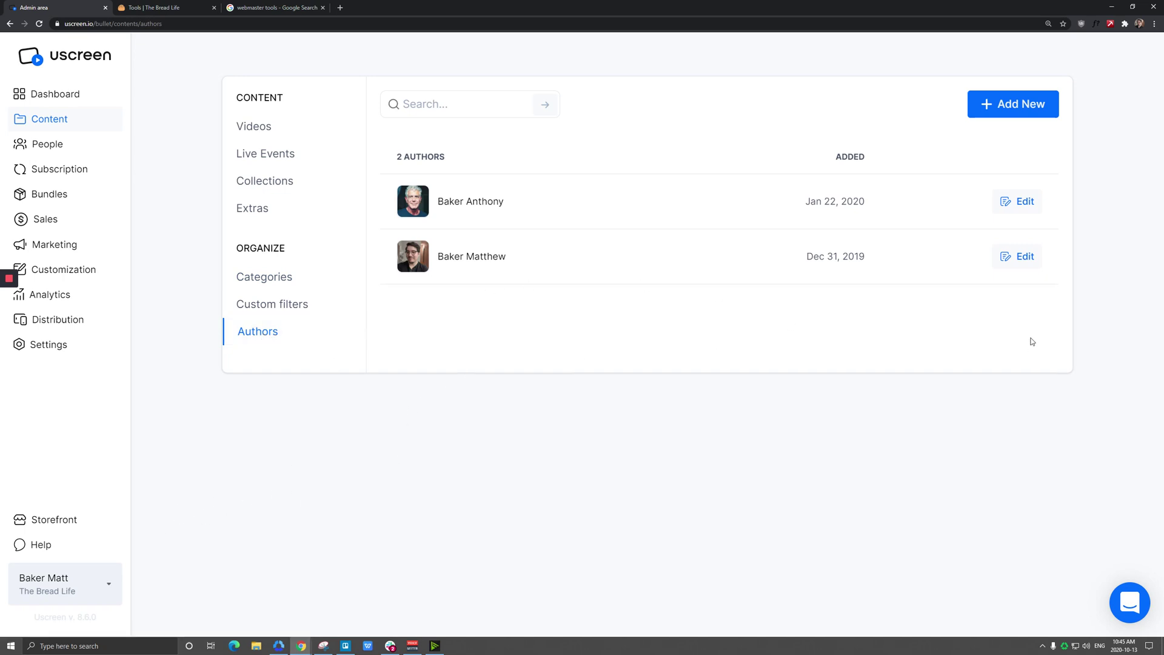
pyautogui.click(1019, 262)
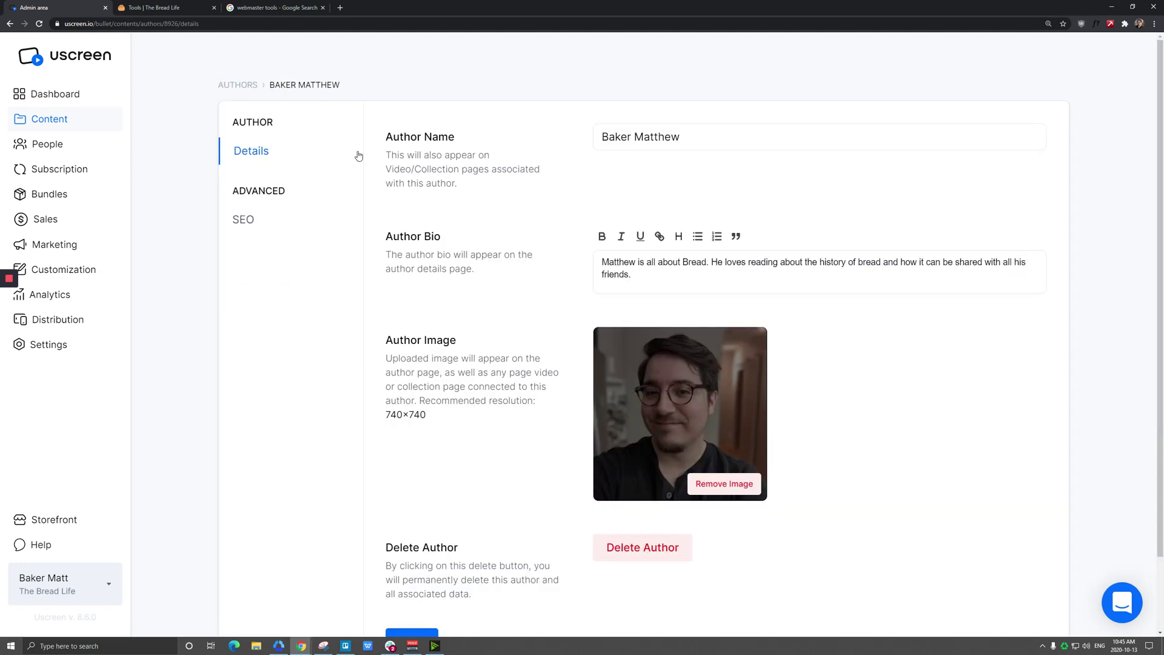
pyautogui.click(270, 220)
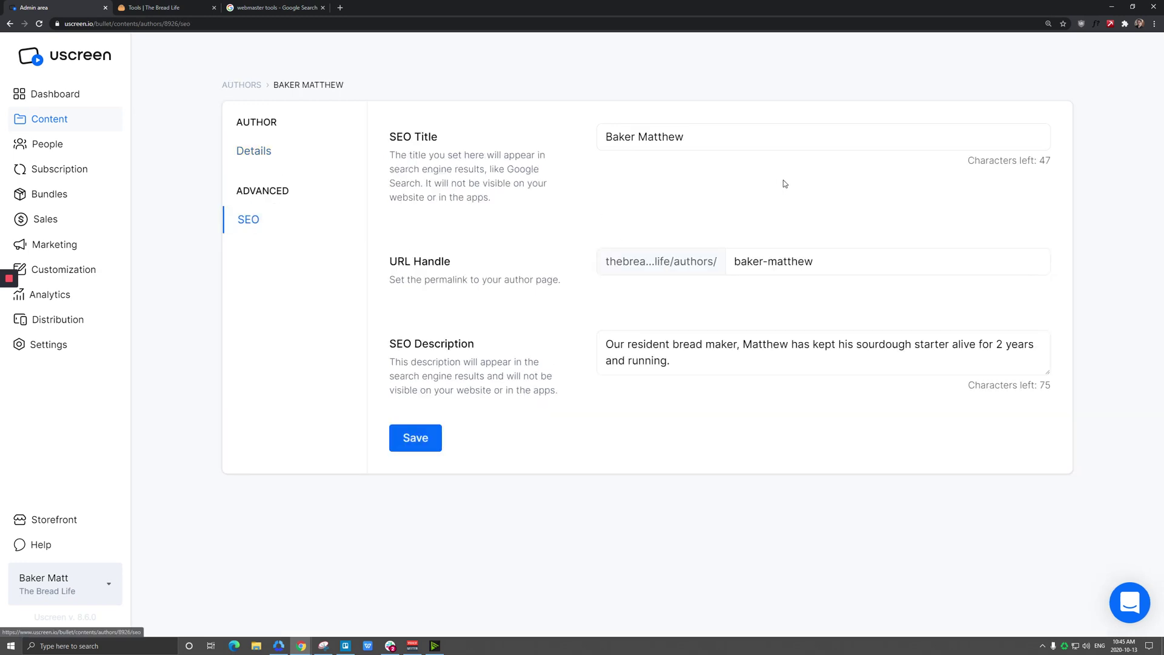
pyautogui.click(782, 132)
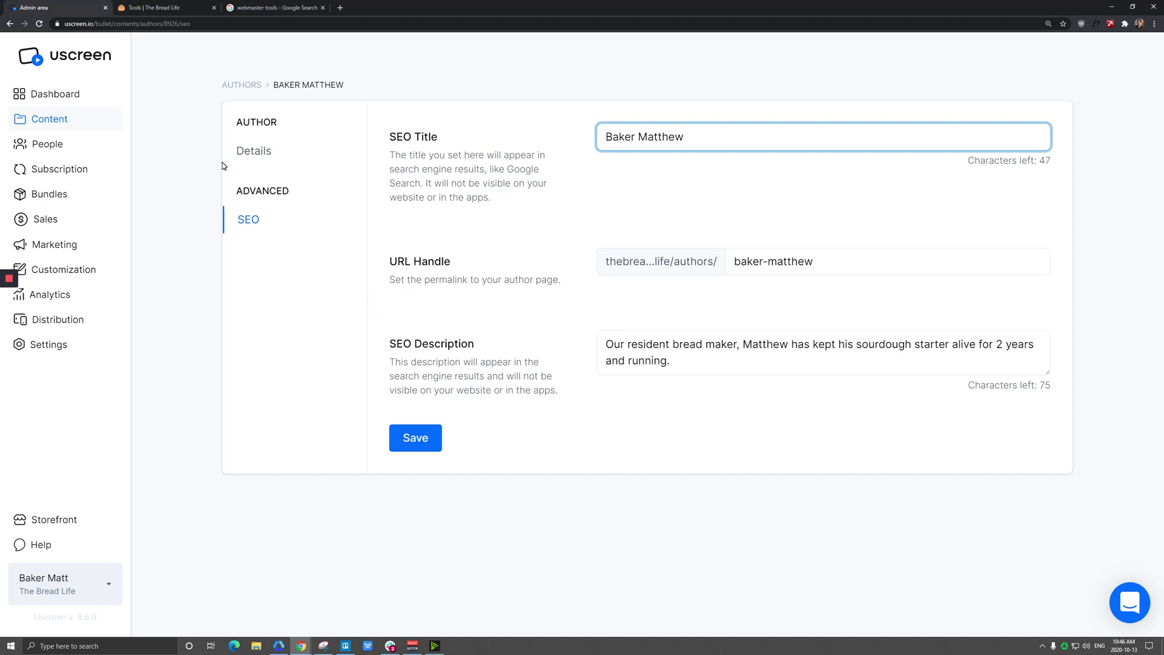
pyautogui.click(68, 276)
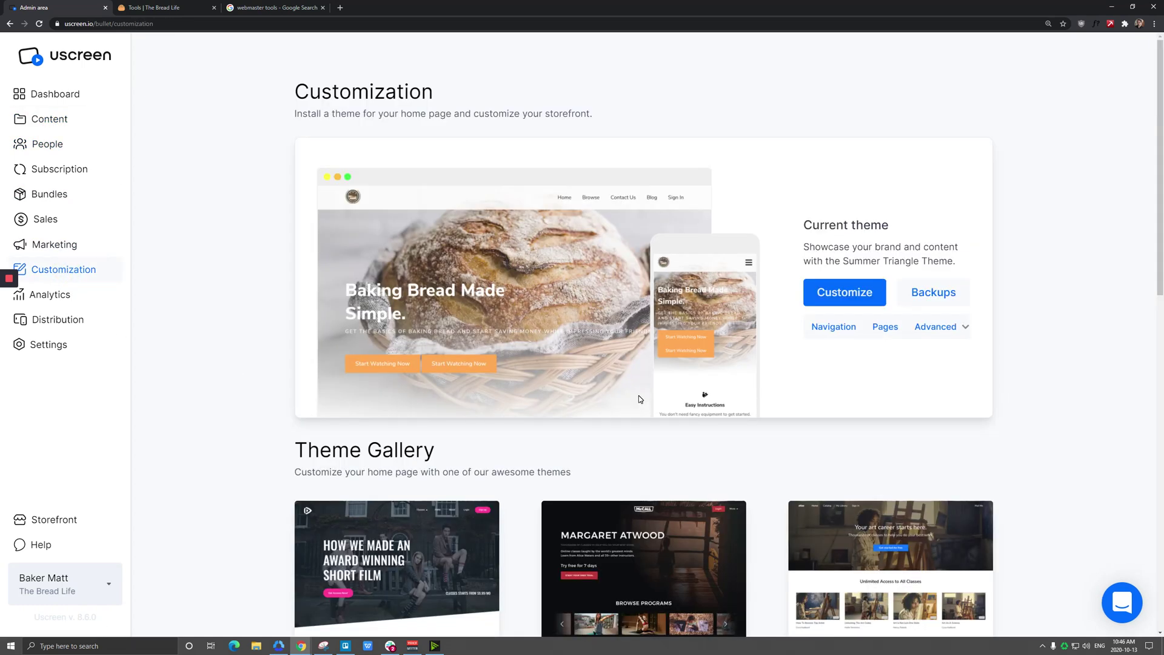
# Open the Terms & Conditions page's Advanced tab and review its Page Title SEO field.
pyautogui.click(886, 327)
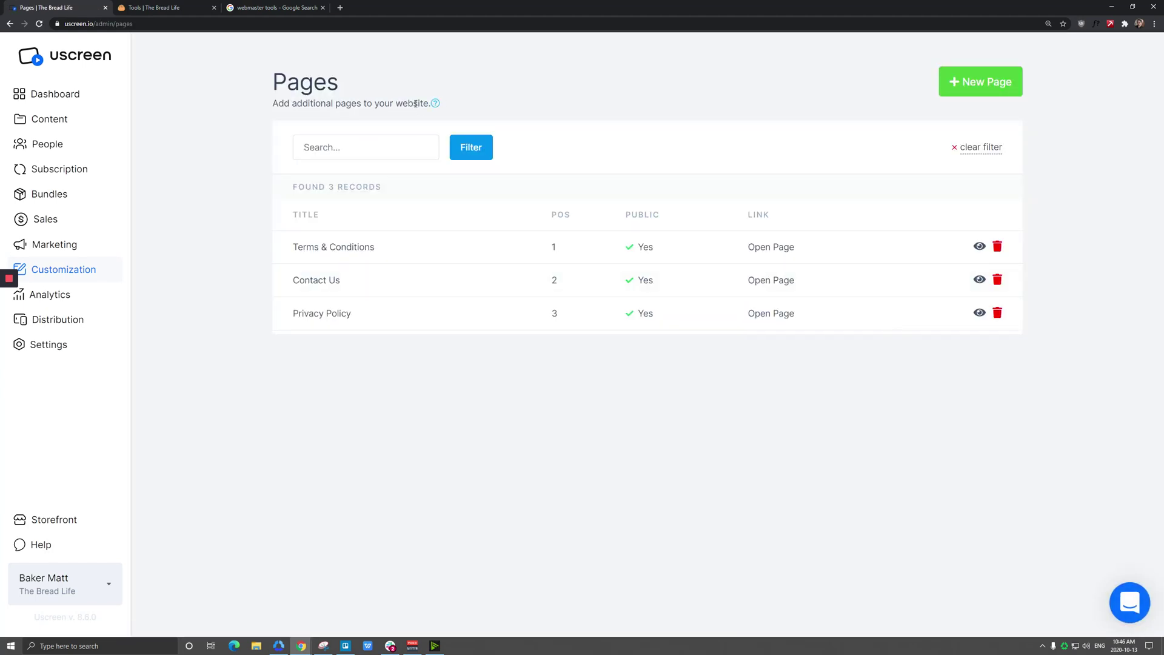
pyautogui.click(980, 247)
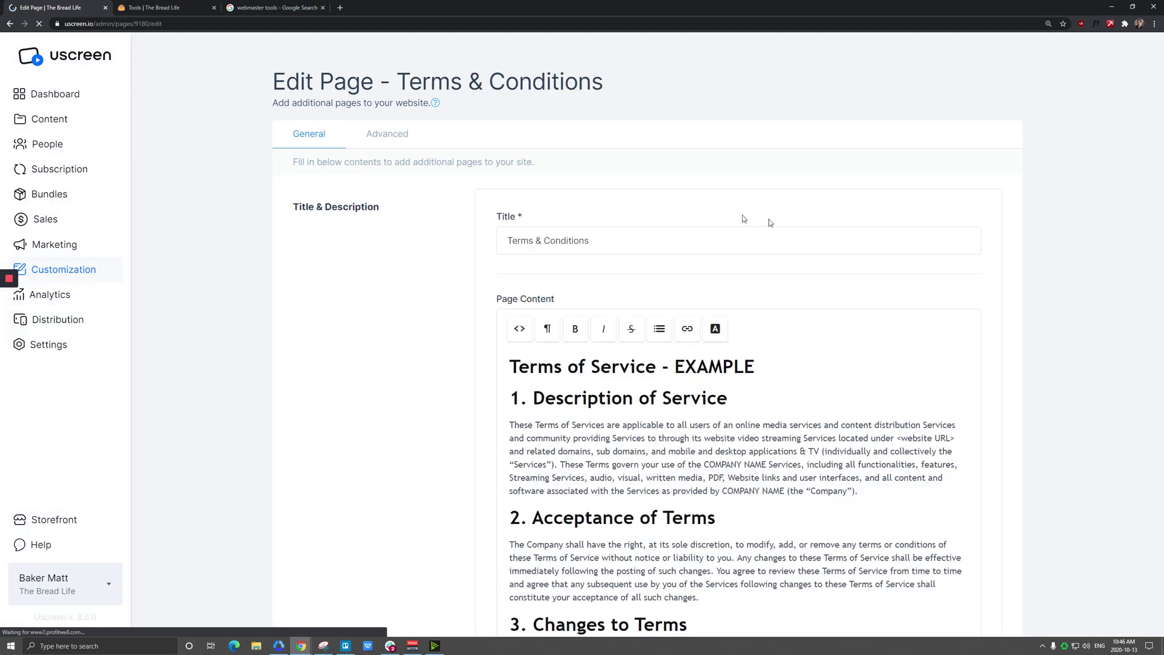
pyautogui.click(386, 134)
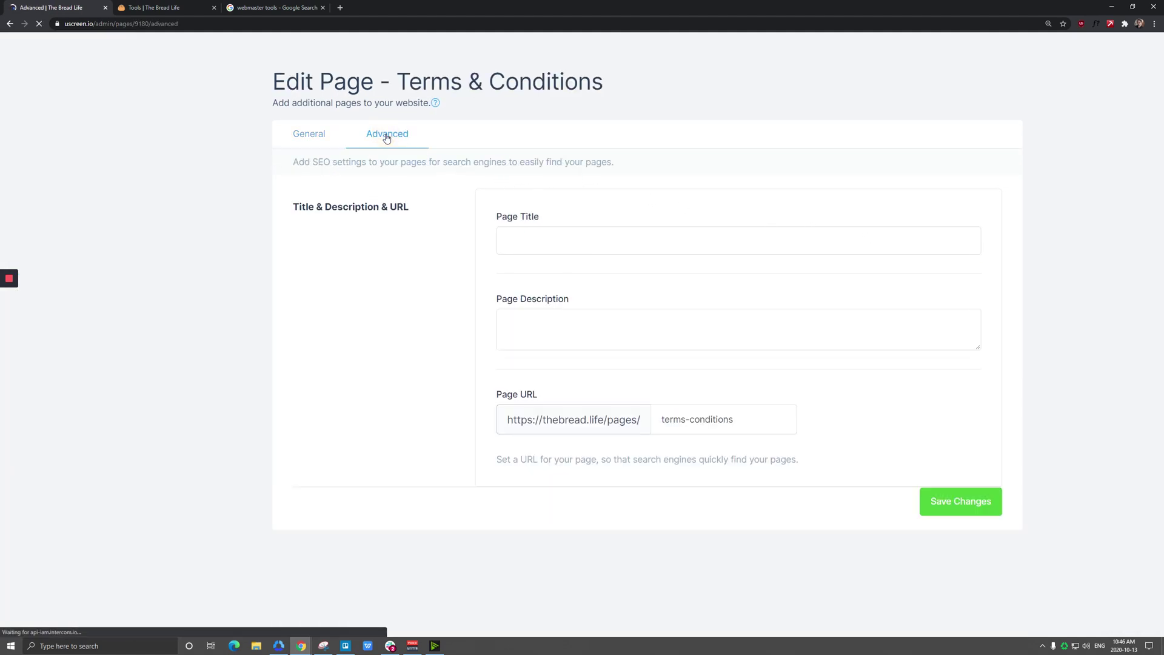
pyautogui.click(577, 228)
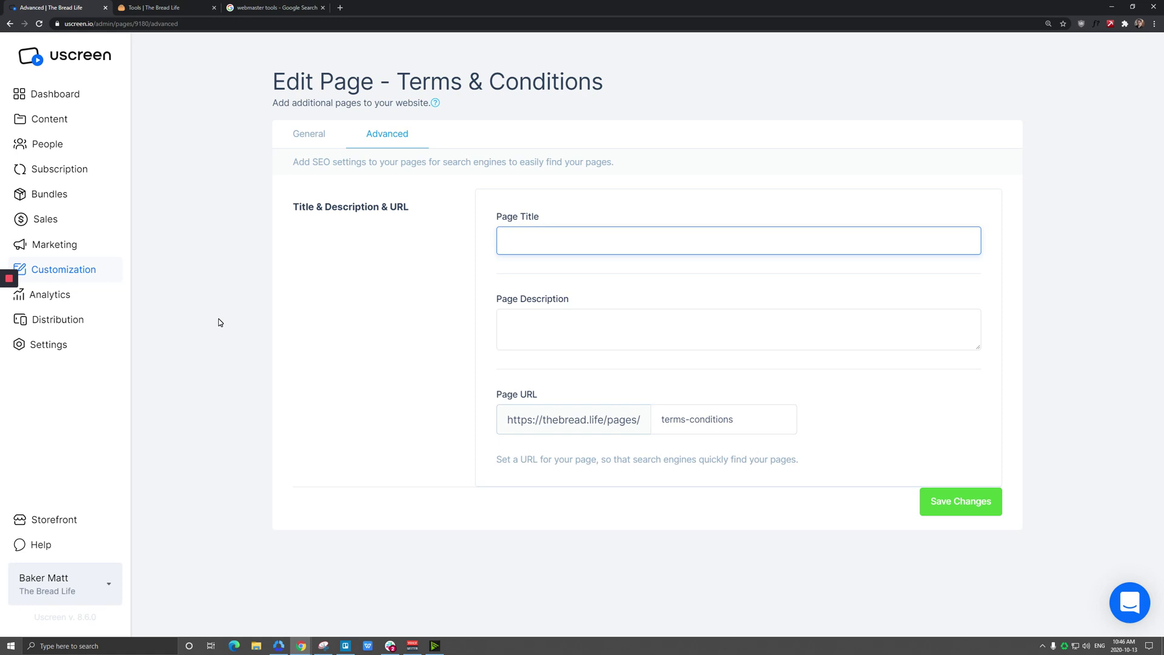
pyautogui.click(51, 246)
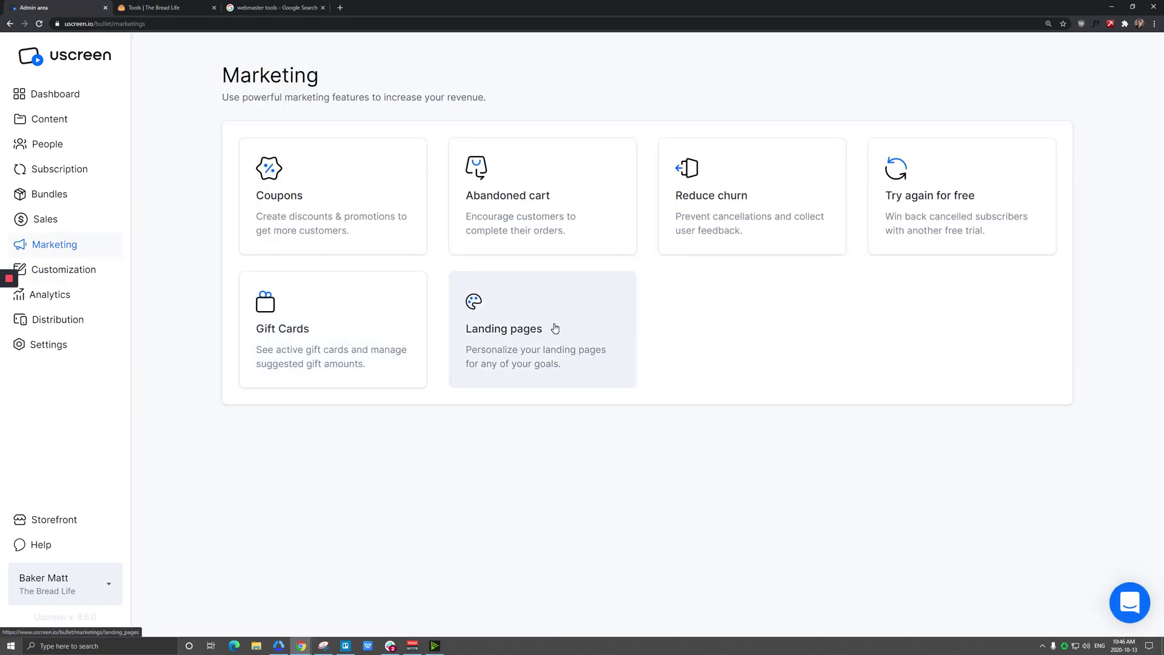
# Open the Test Page landing page's Settings to check its name, URL and SEO description.
pyautogui.click(554, 328)
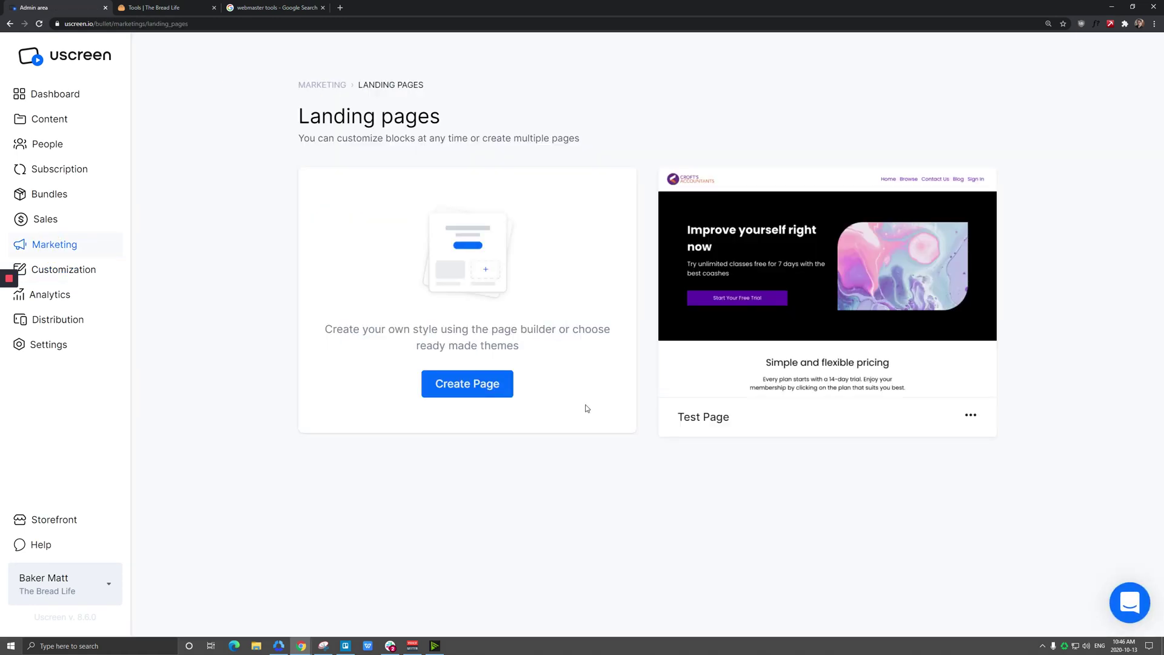
pyautogui.click(706, 424)
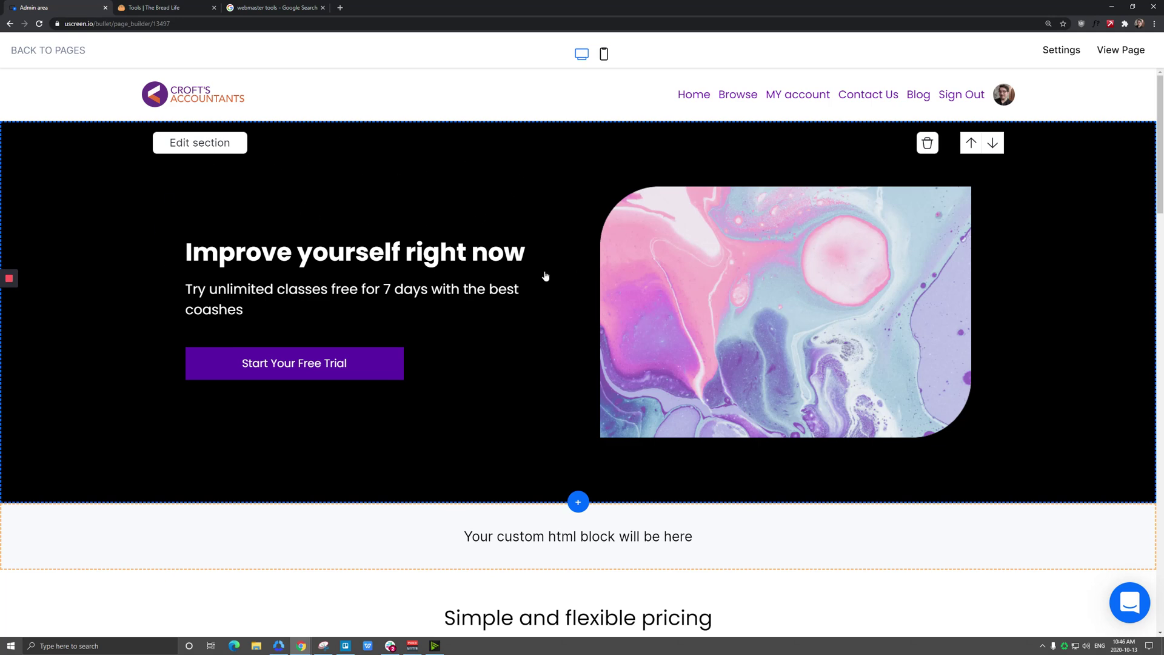
pyautogui.click(1063, 59)
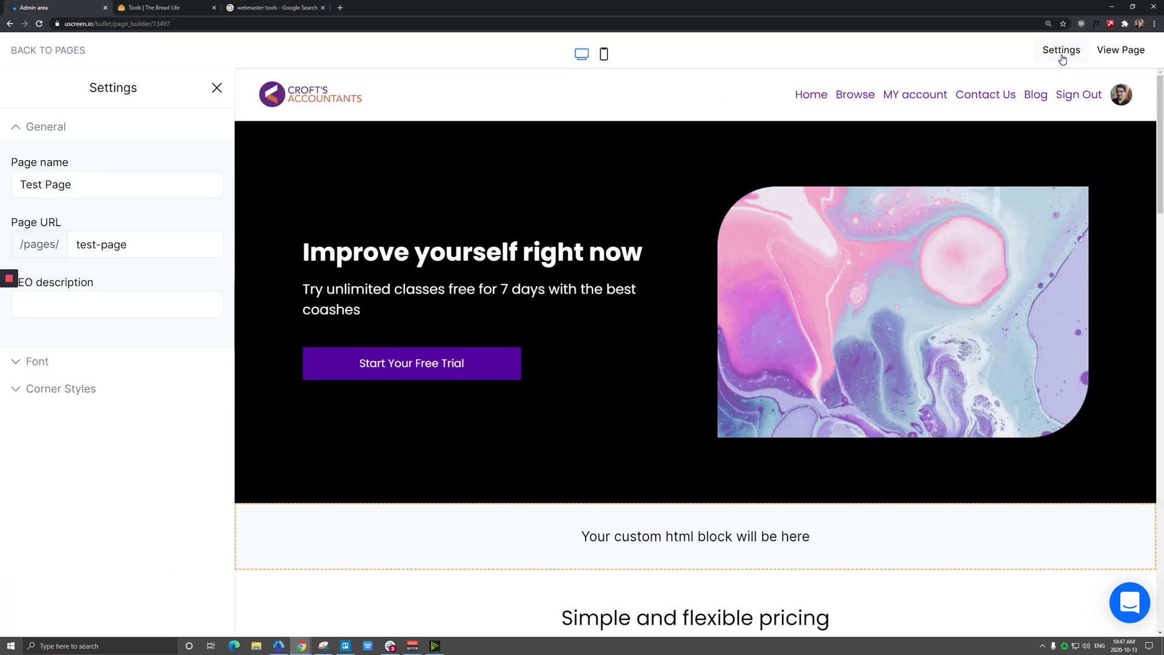
pyautogui.click(82, 183)
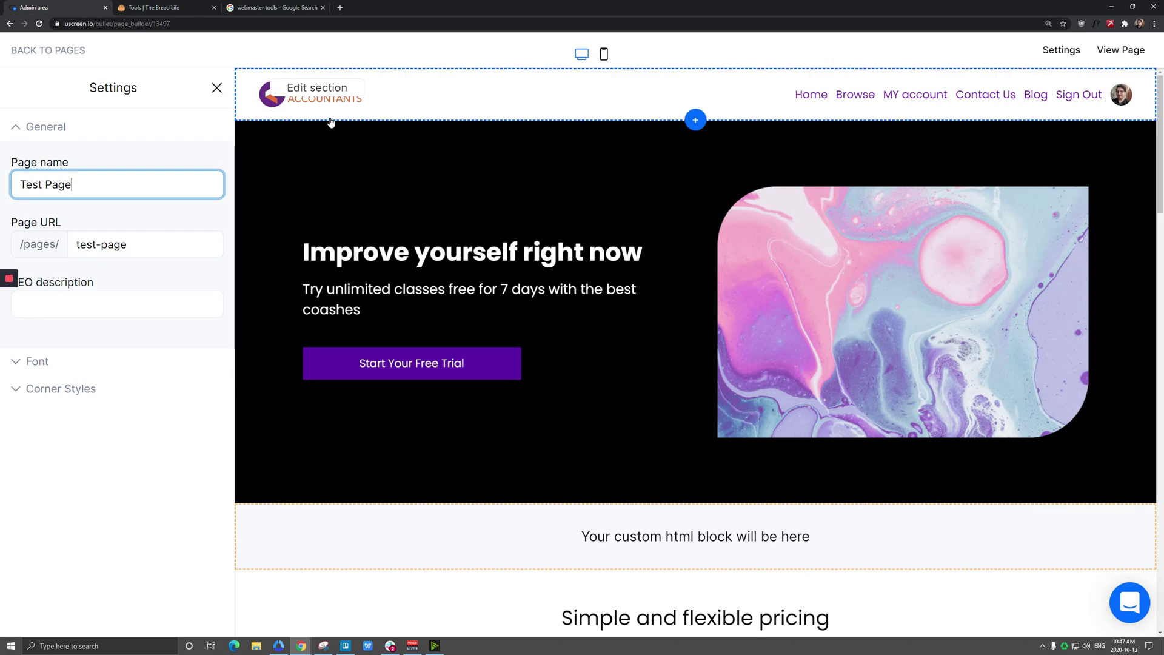
pyautogui.click(271, 4)
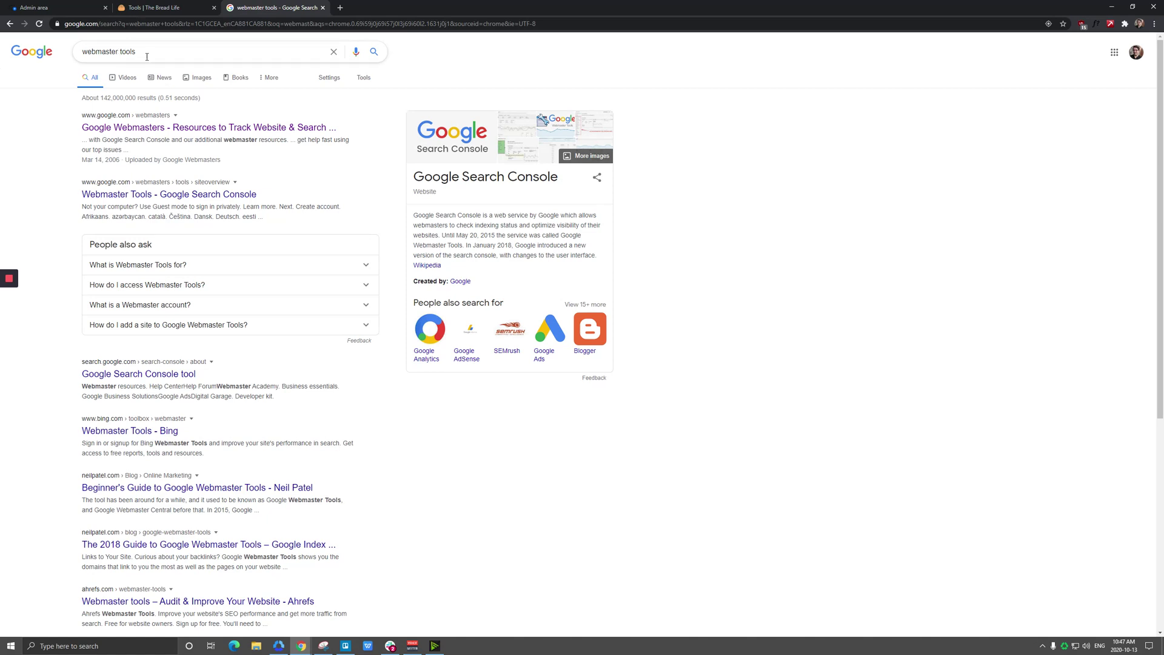
# Open Google Search Console via the Google Webmasters result.
pyautogui.click(129, 129)
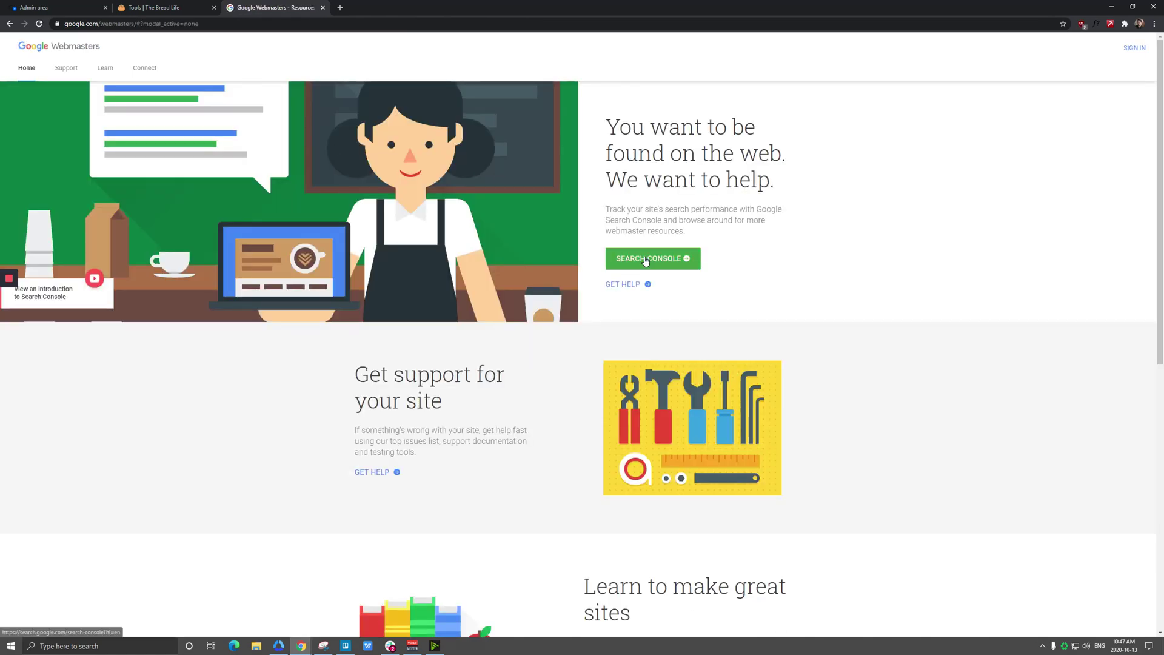
pyautogui.click(646, 261)
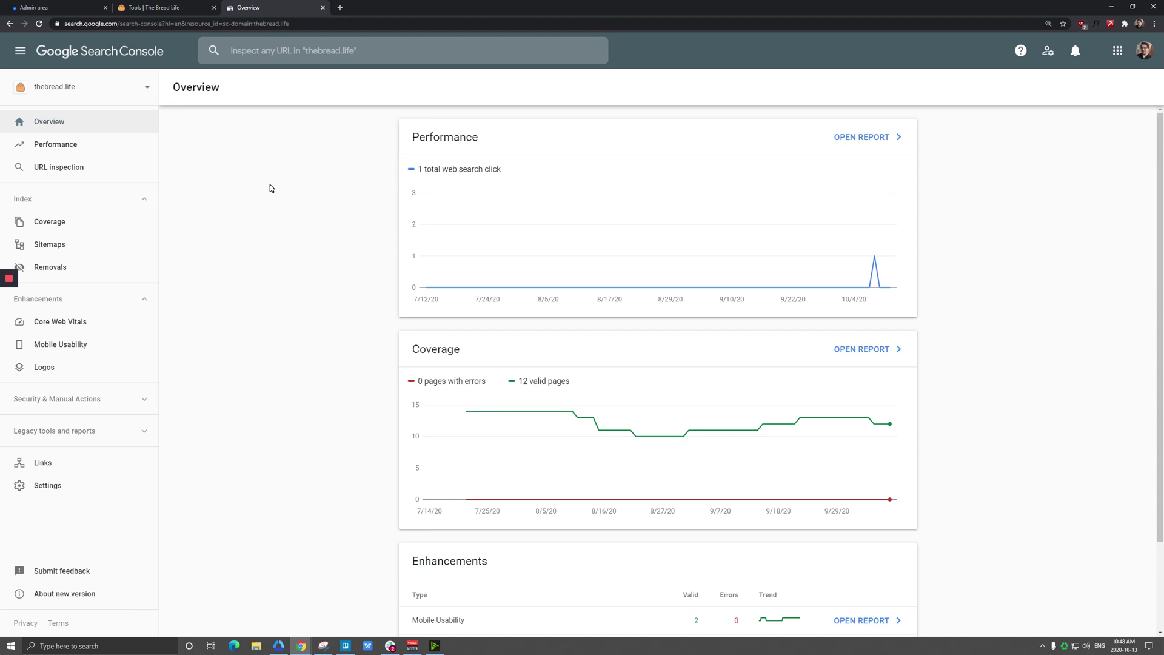
# Open the Sitemaps report listing sitemap.xml submitted Sep 30, 2020 with 18 discovered URLs.
pyautogui.click(91, 245)
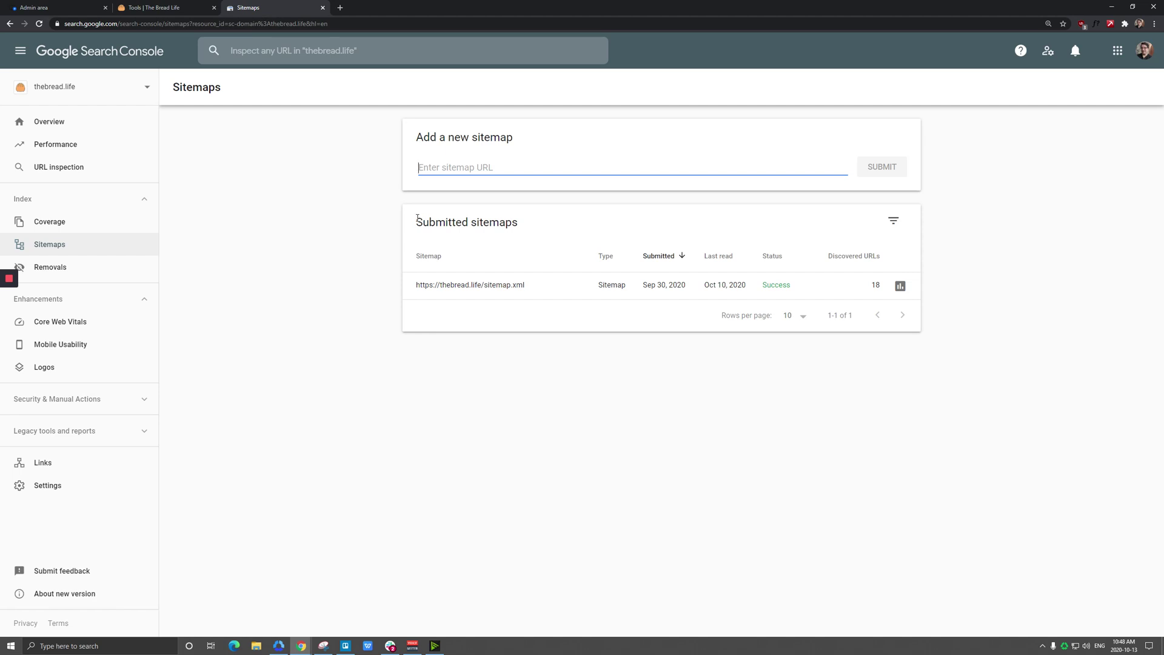
# Load thebread.life/sitemap.xml in the storefront tab in place of the Tools category page.
pyautogui.click(154, 8)
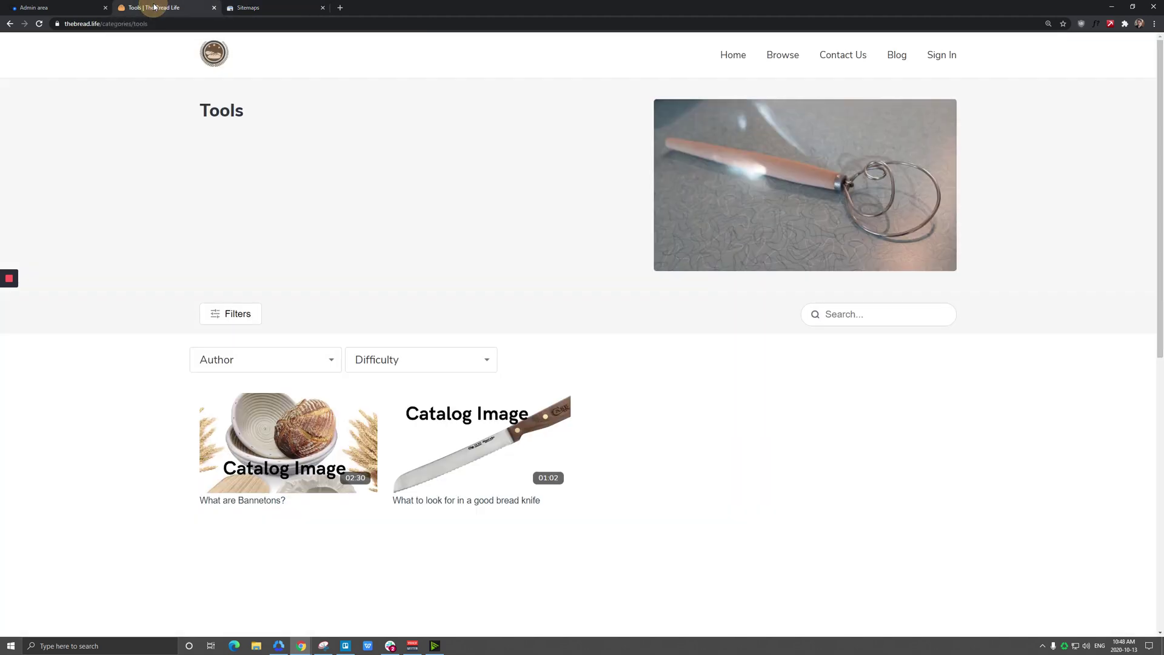
pyautogui.moveTo(122, 23); pyautogui.dragTo(265, 39)
pyautogui.press('BackSpace')
pyautogui.press('Return')
pyautogui.click(145, 26)
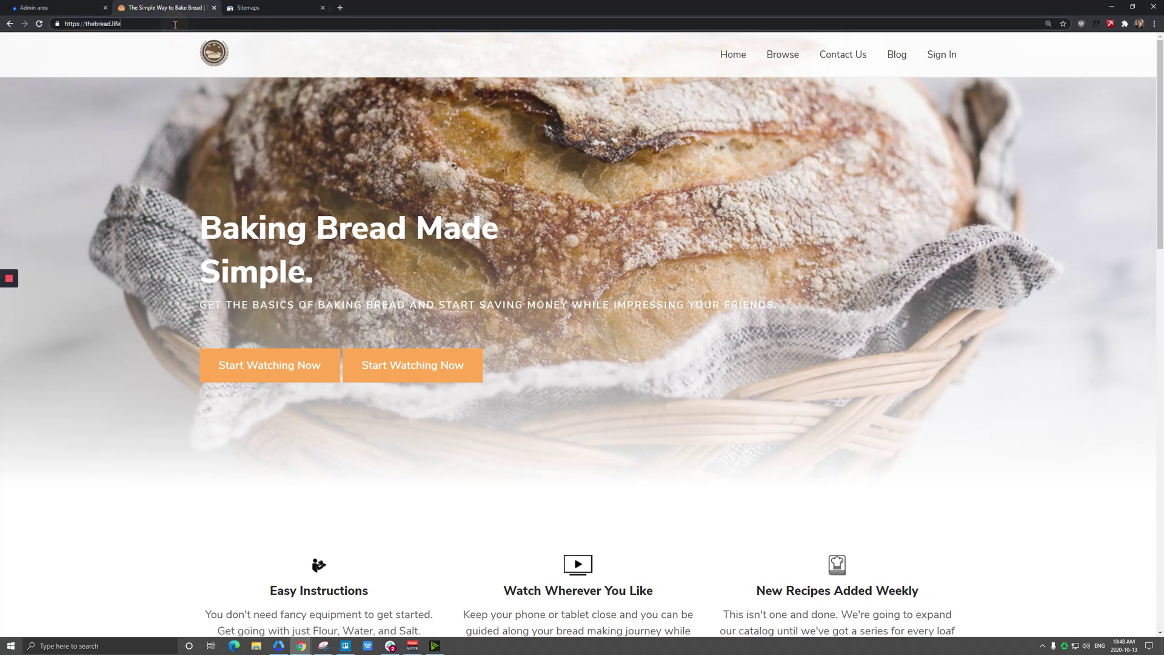
pyautogui.write('/site')
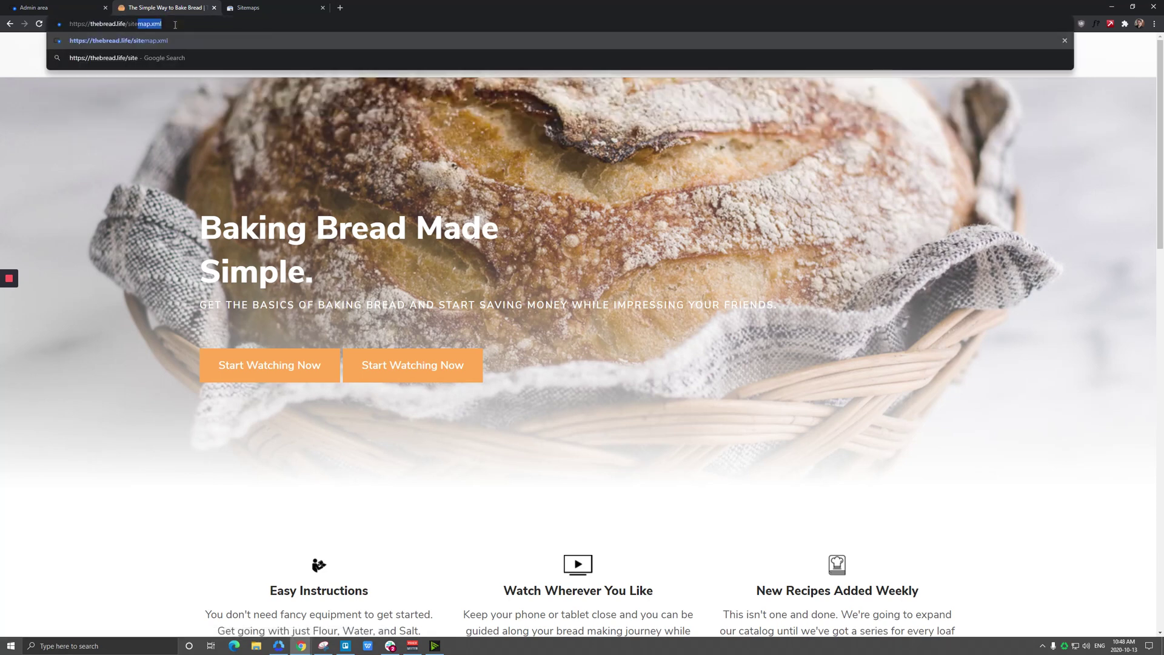
pyautogui.write('map.xml')
pyautogui.press('Return')
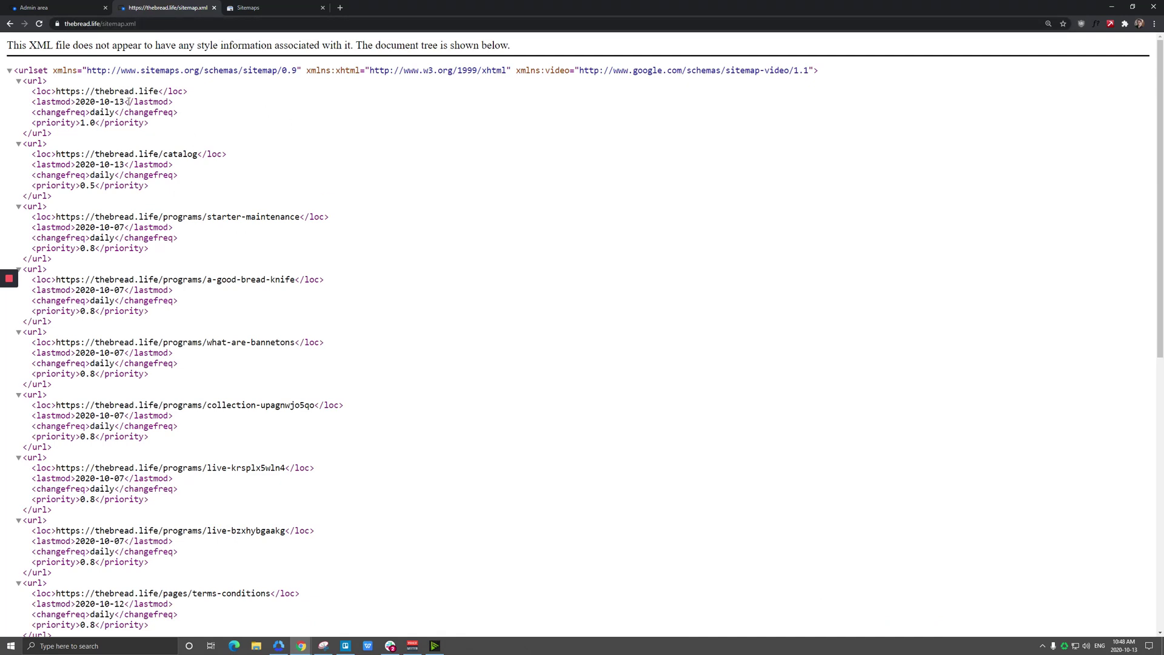
# Inspect the sitemap's homepage and collection URL entries, then copy the sitemap's web address.
pyautogui.moveTo(56, 91); pyautogui.dragTo(159, 91)
pyautogui.click(74, 153)
pyautogui.click(199, 149)
pyautogui.scroll(-2, 305, 272)
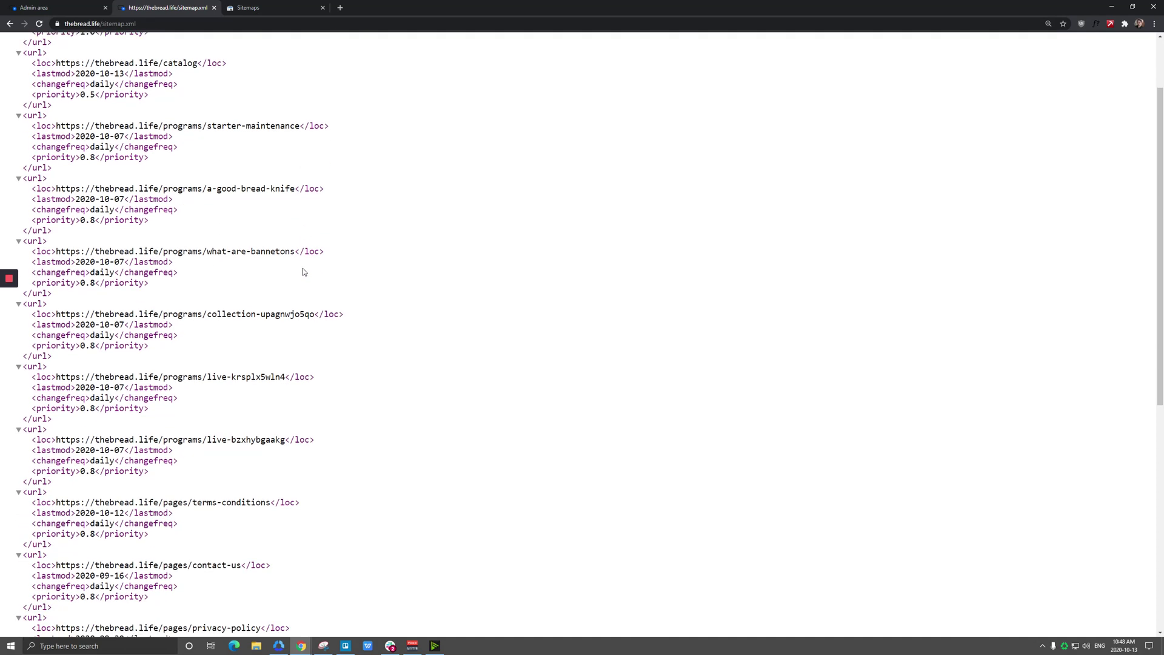
pyautogui.moveTo(262, 315); pyautogui.dragTo(316, 316)
pyautogui.click(273, 314)
pyautogui.moveTo(206, 314); pyautogui.dragTo(281, 314)
pyautogui.click(265, 314)
pyautogui.click(315, 315)
pyautogui.click(154, 24)
pyautogui.click(282, 7)
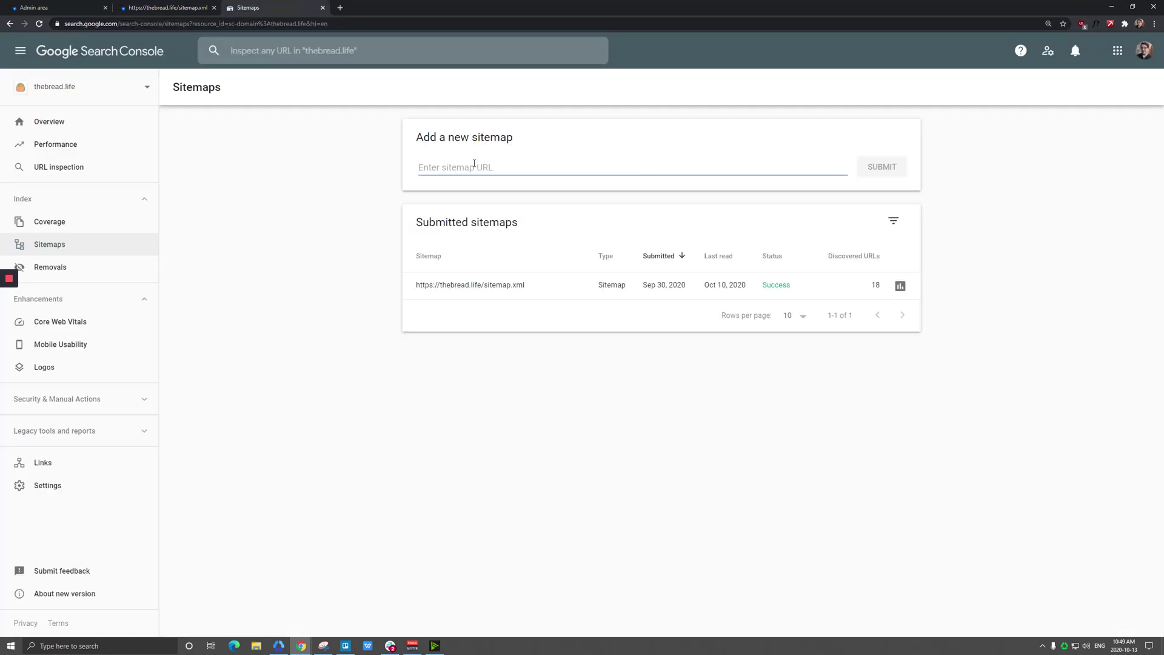
pyautogui.write('https://thebread.life/sitemap.xml')
pyautogui.click(872, 172)
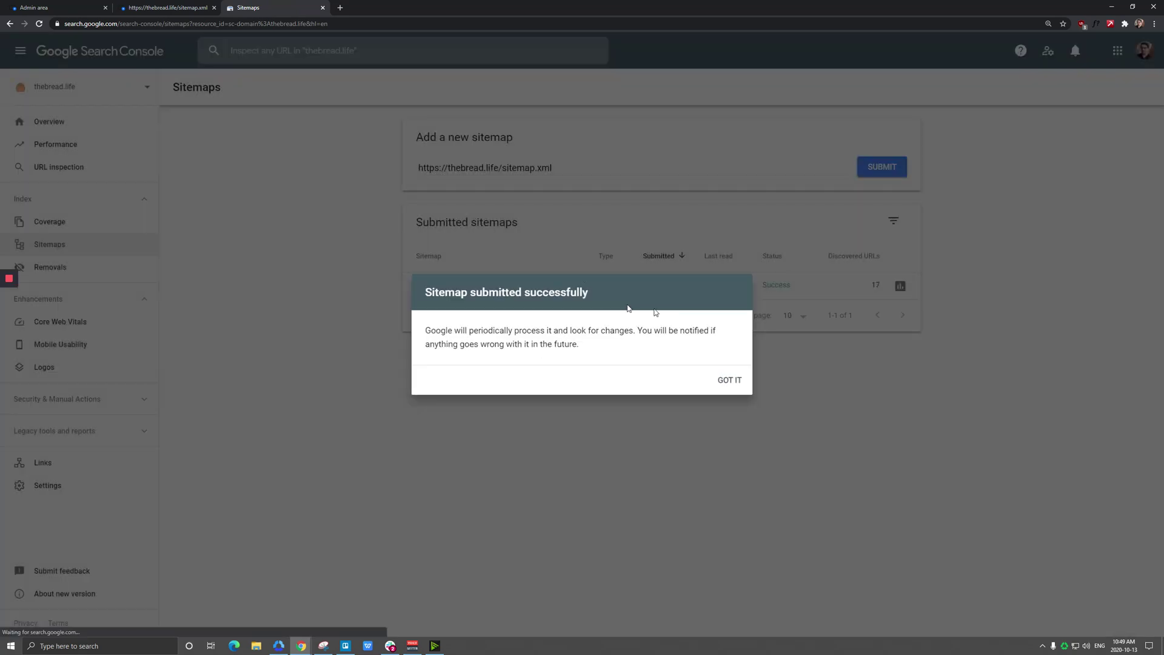
pyautogui.click(731, 381)
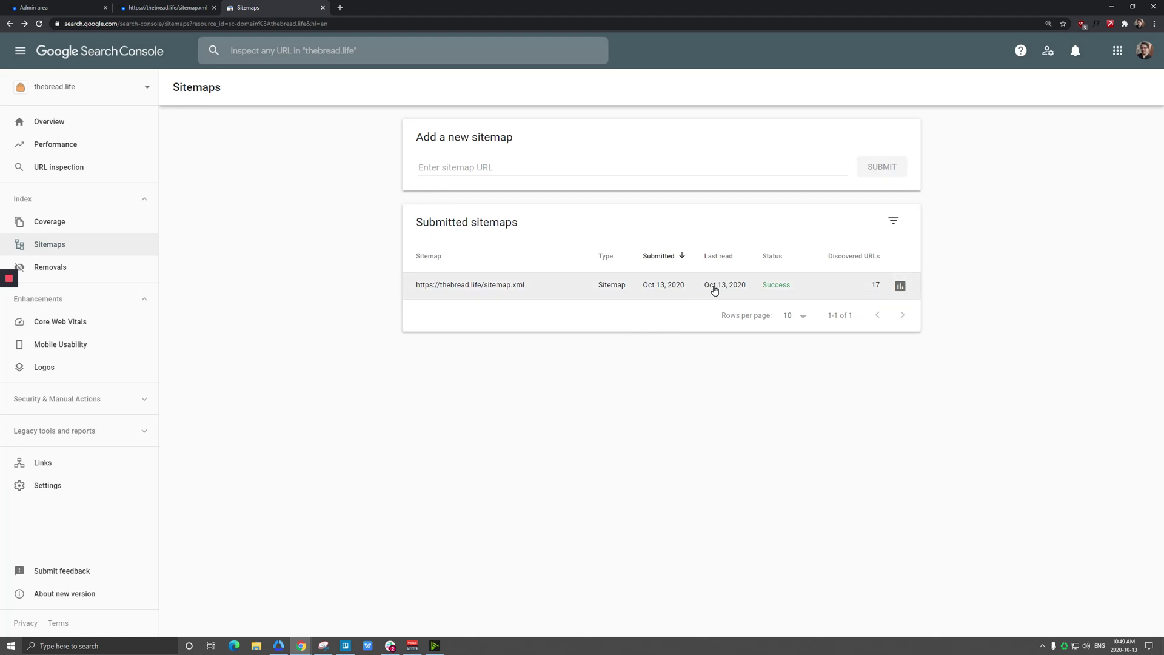
pyautogui.click(61, 8)
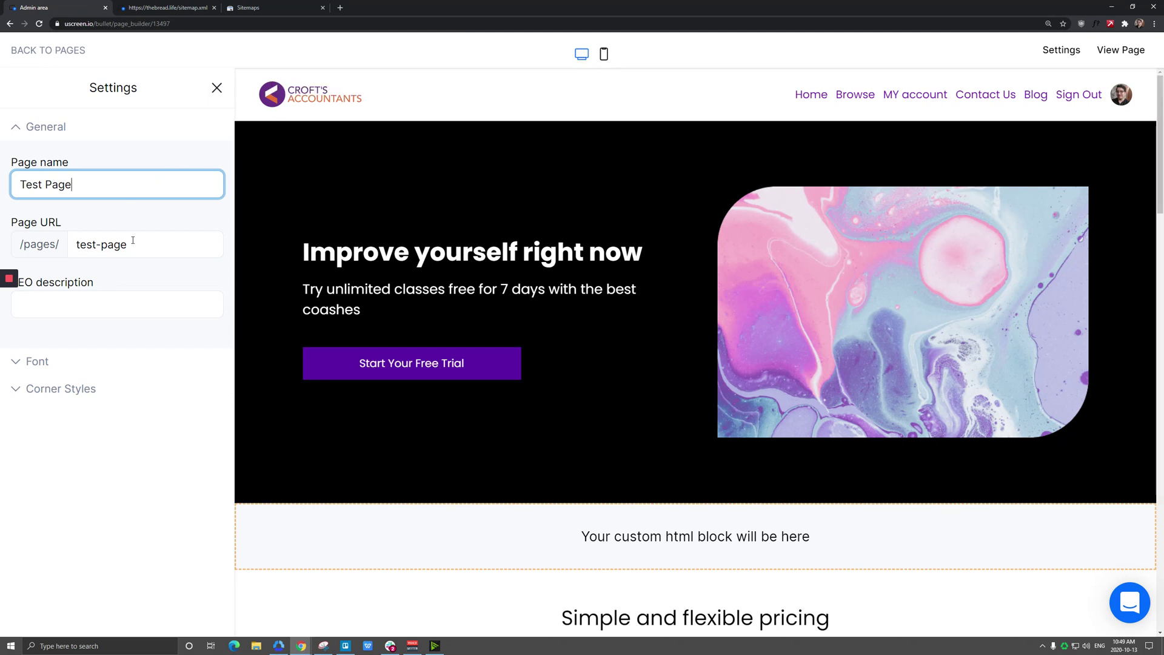
# Scroll through the full sitemap.xml page list, then return to the Sitemaps report showing 17 URLs.
pyautogui.click(272, 8)
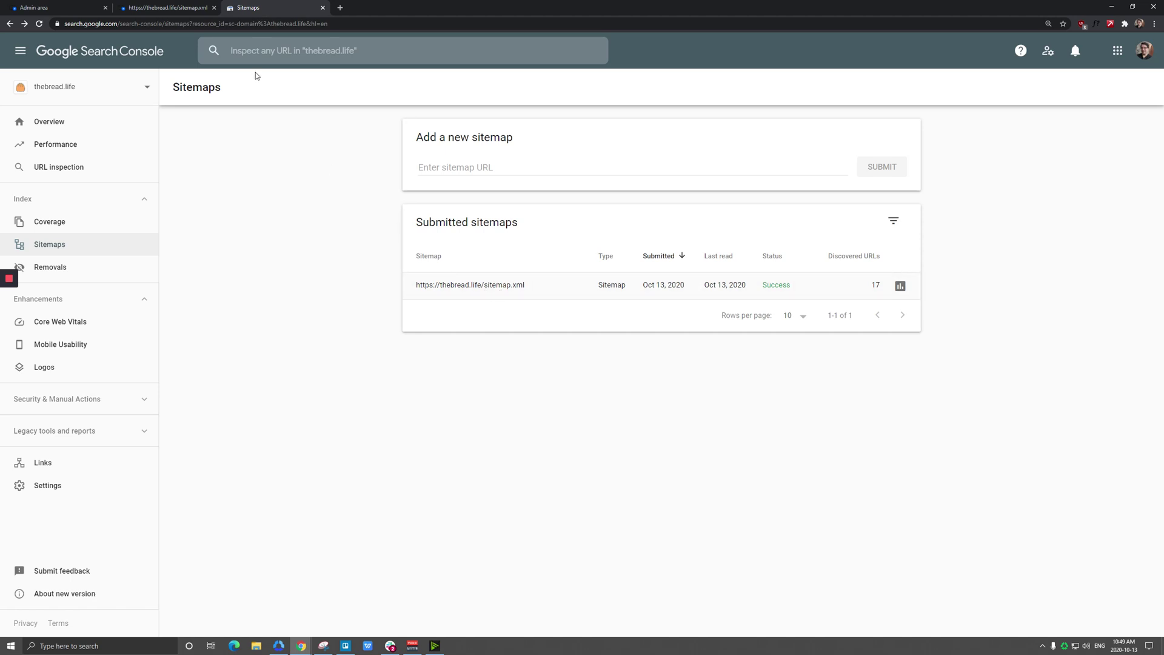
pyautogui.click(182, 8)
pyautogui.scroll(-3, 187, 234)
pyautogui.scroll(-4, 187, 234)
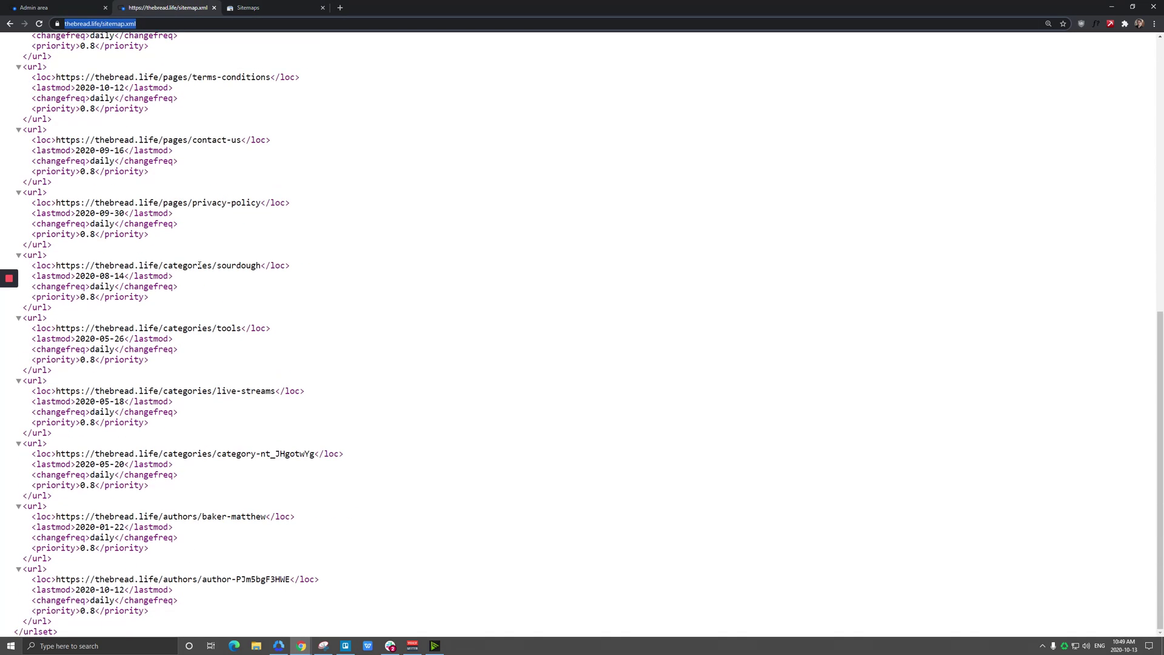
pyautogui.scroll(9, 199, 265)
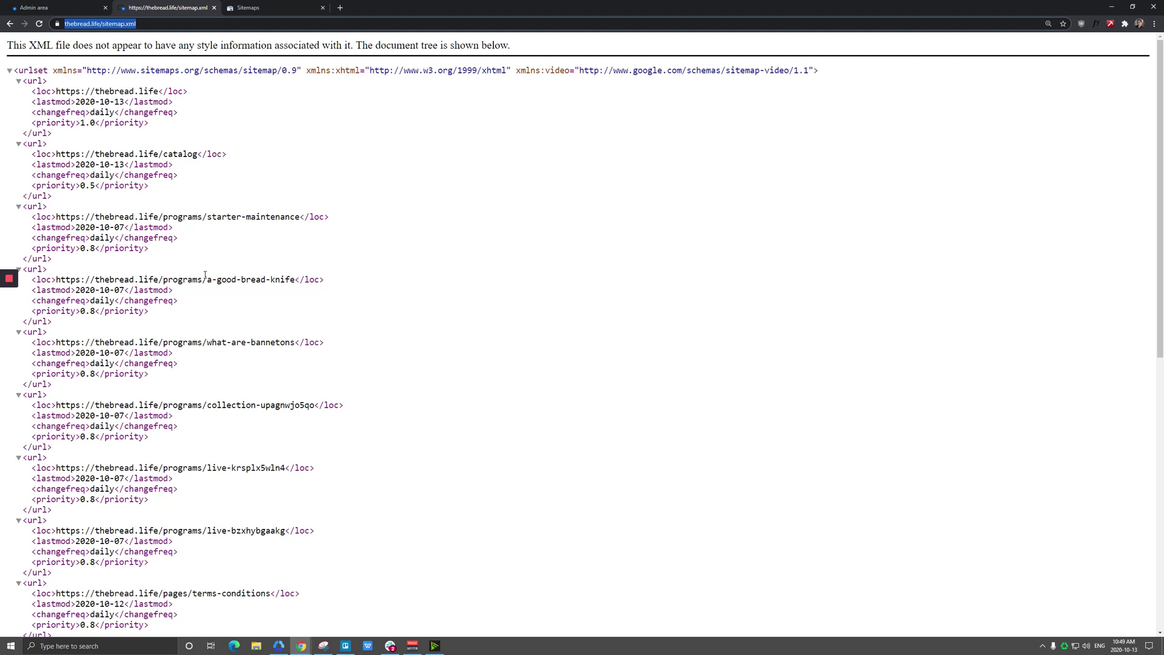
pyautogui.click(247, 6)
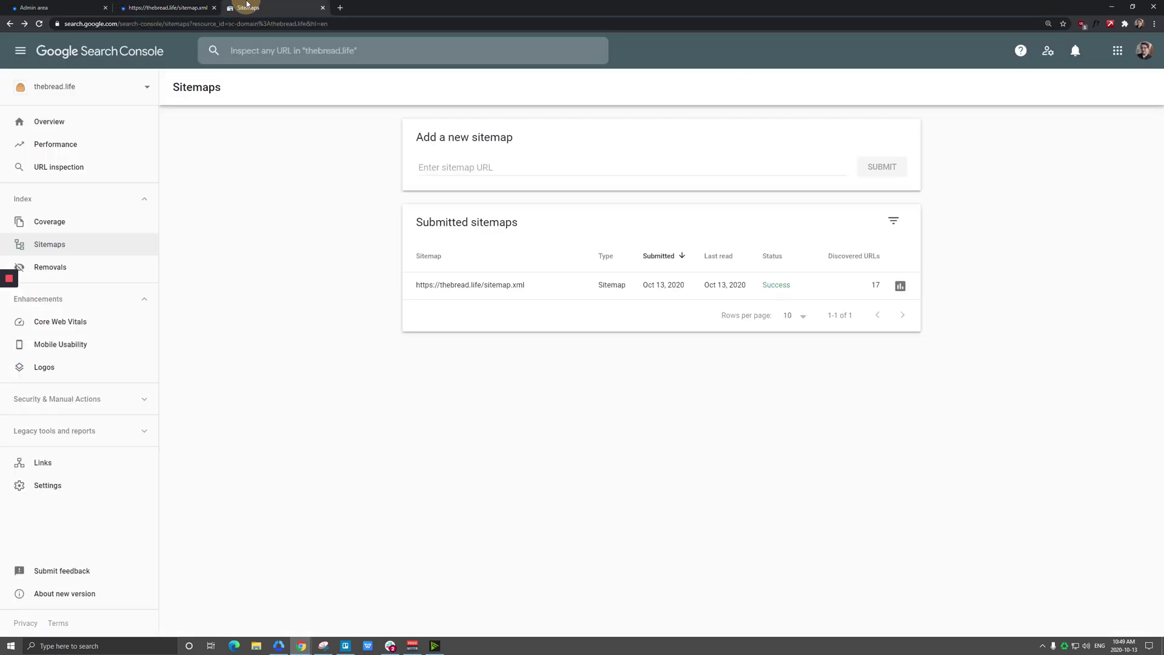